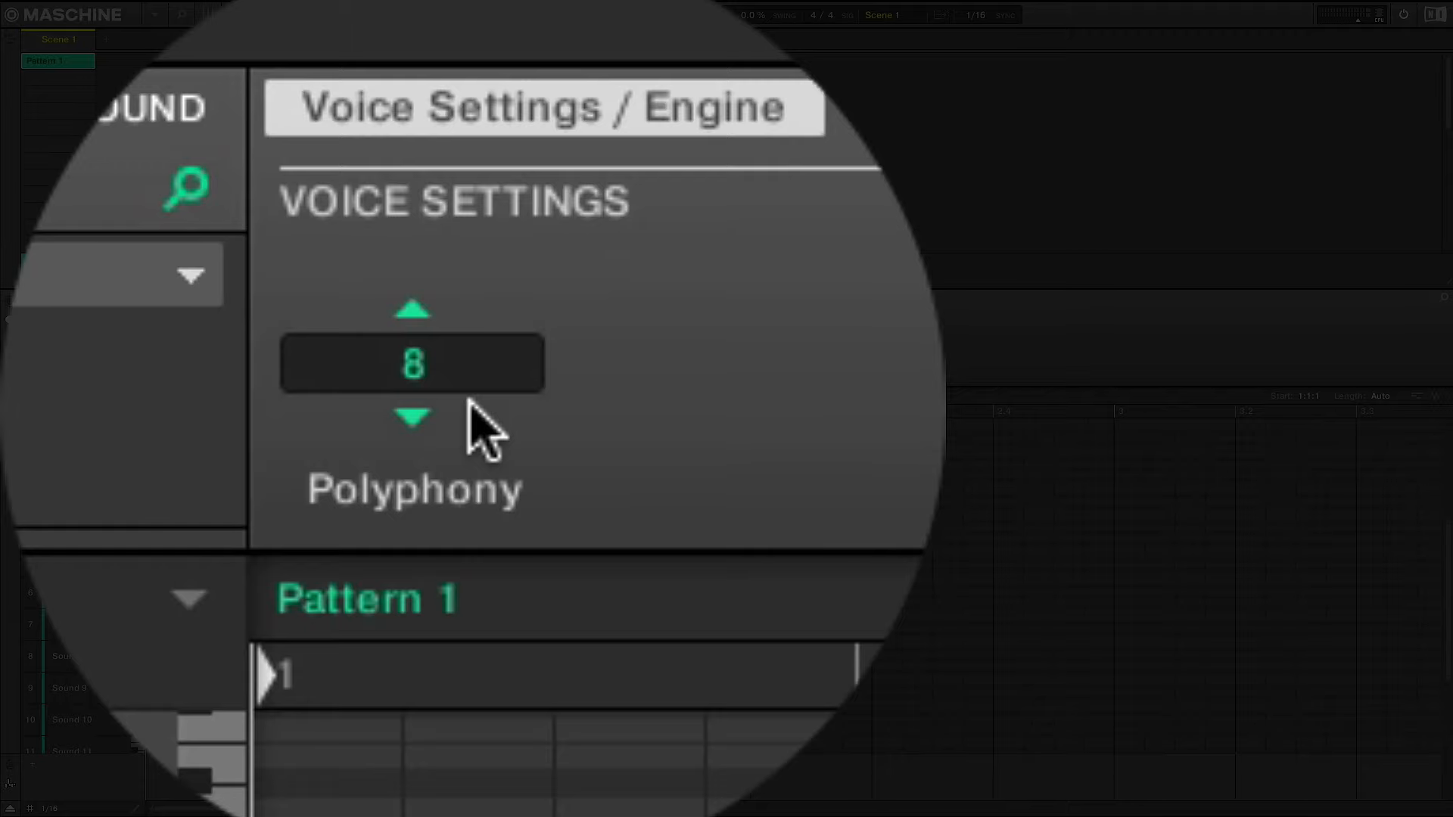
- Set the Sampler polyphony of the first 808 sound to 1
click(188, 355)
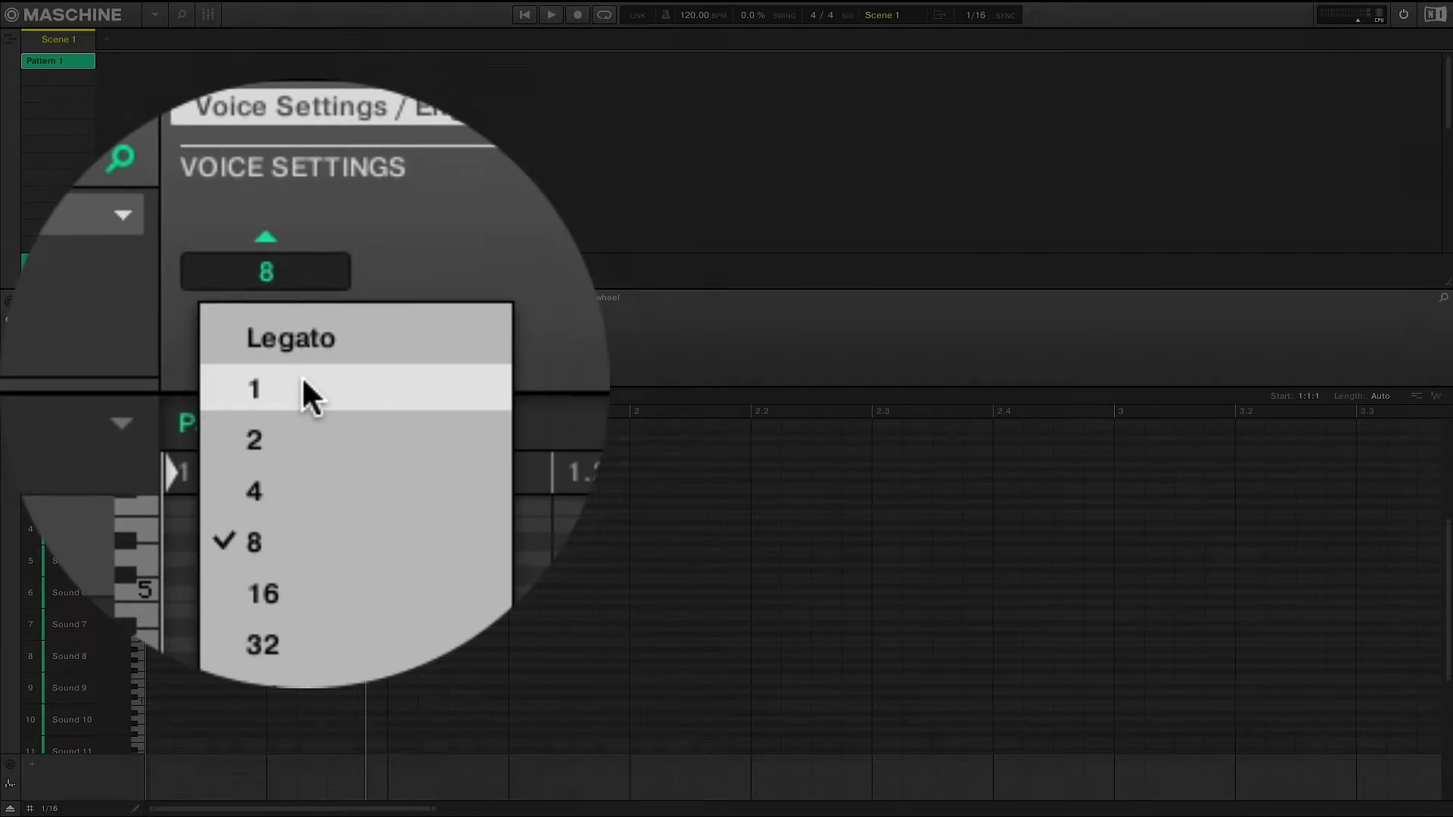
click(190, 382)
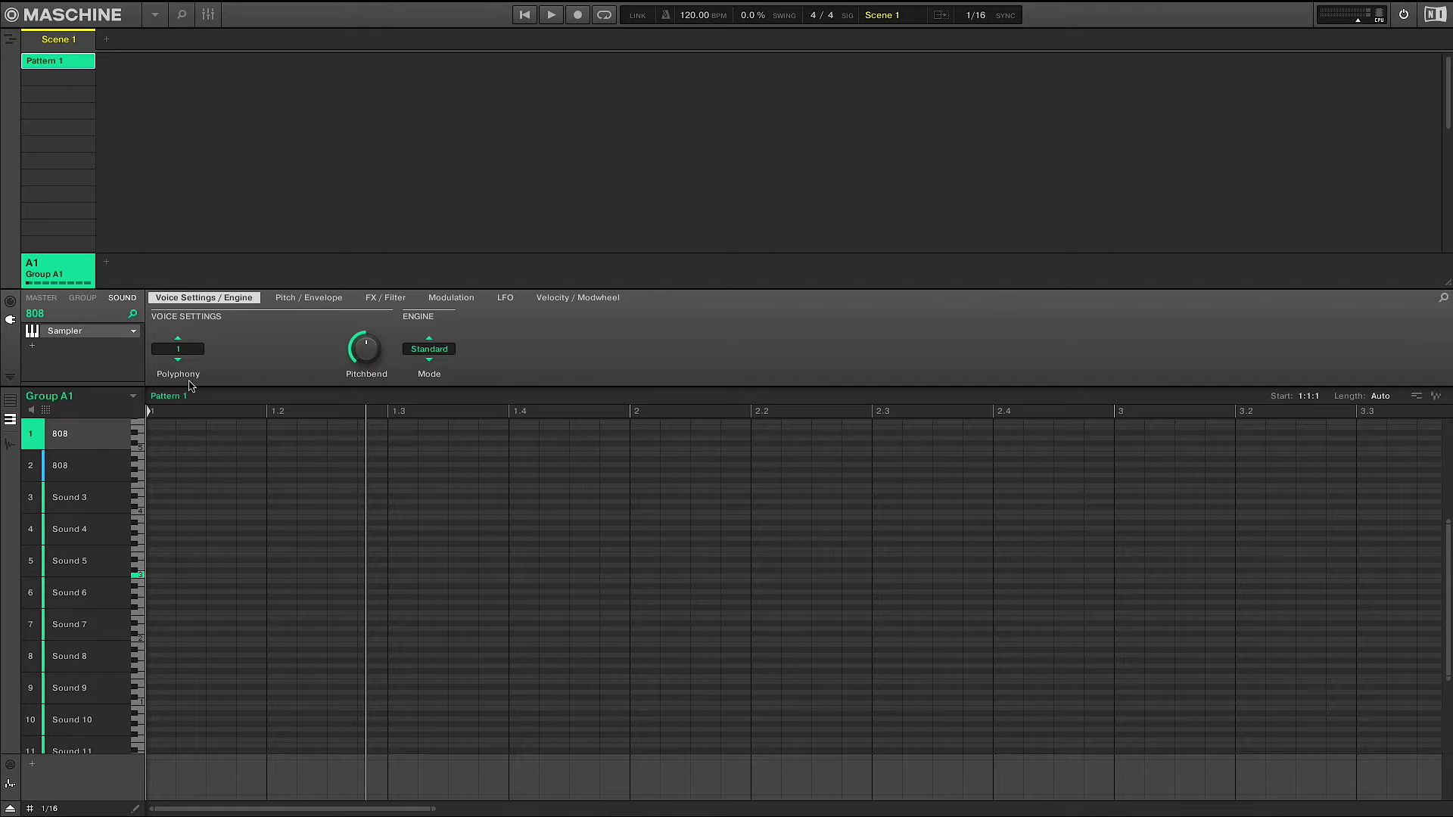
- Insert the internal Compressor after the Sampler on the first 808 sound and view its controls in the mixer
key(ctrl+m)
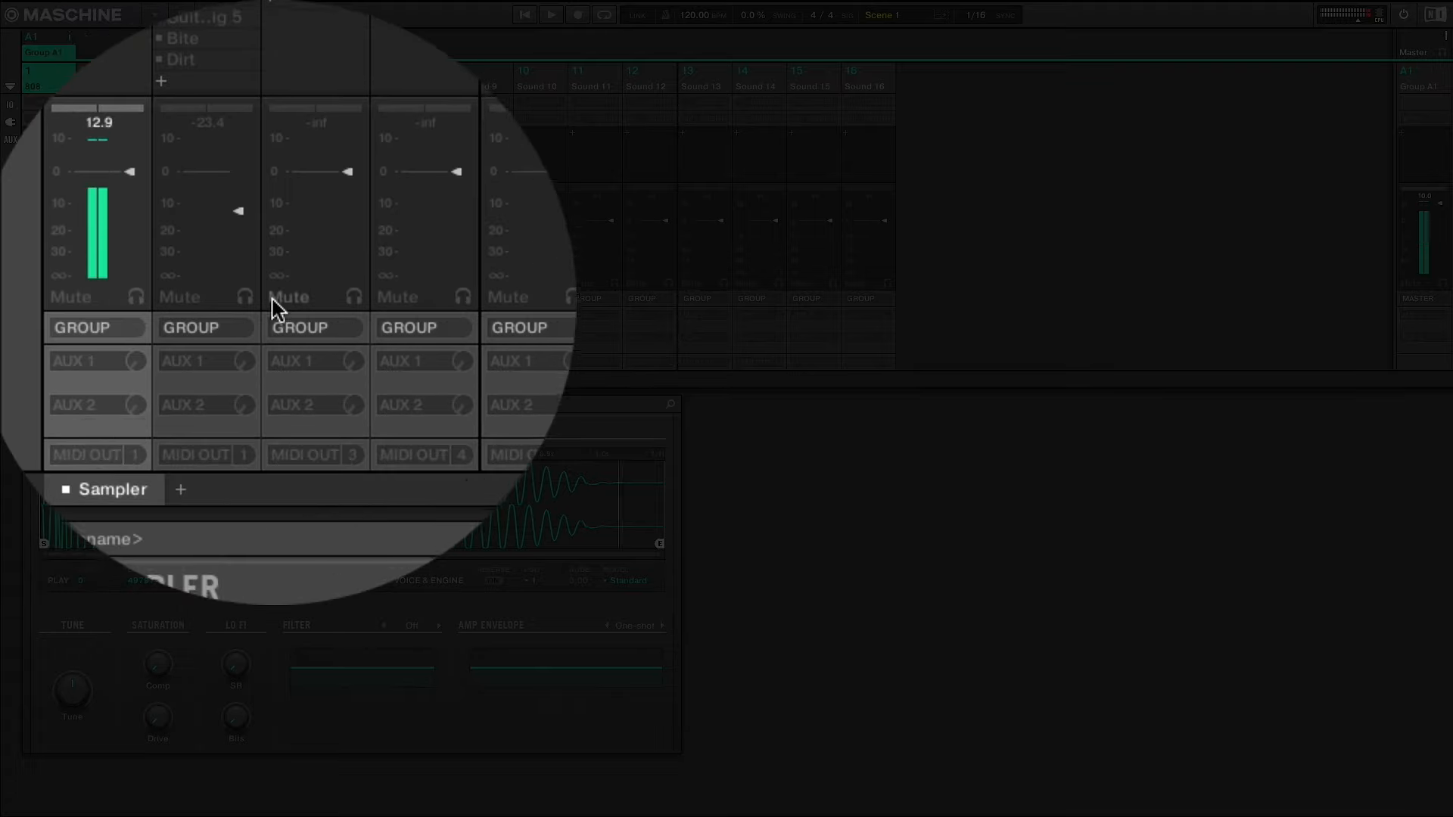
click(52, 251)
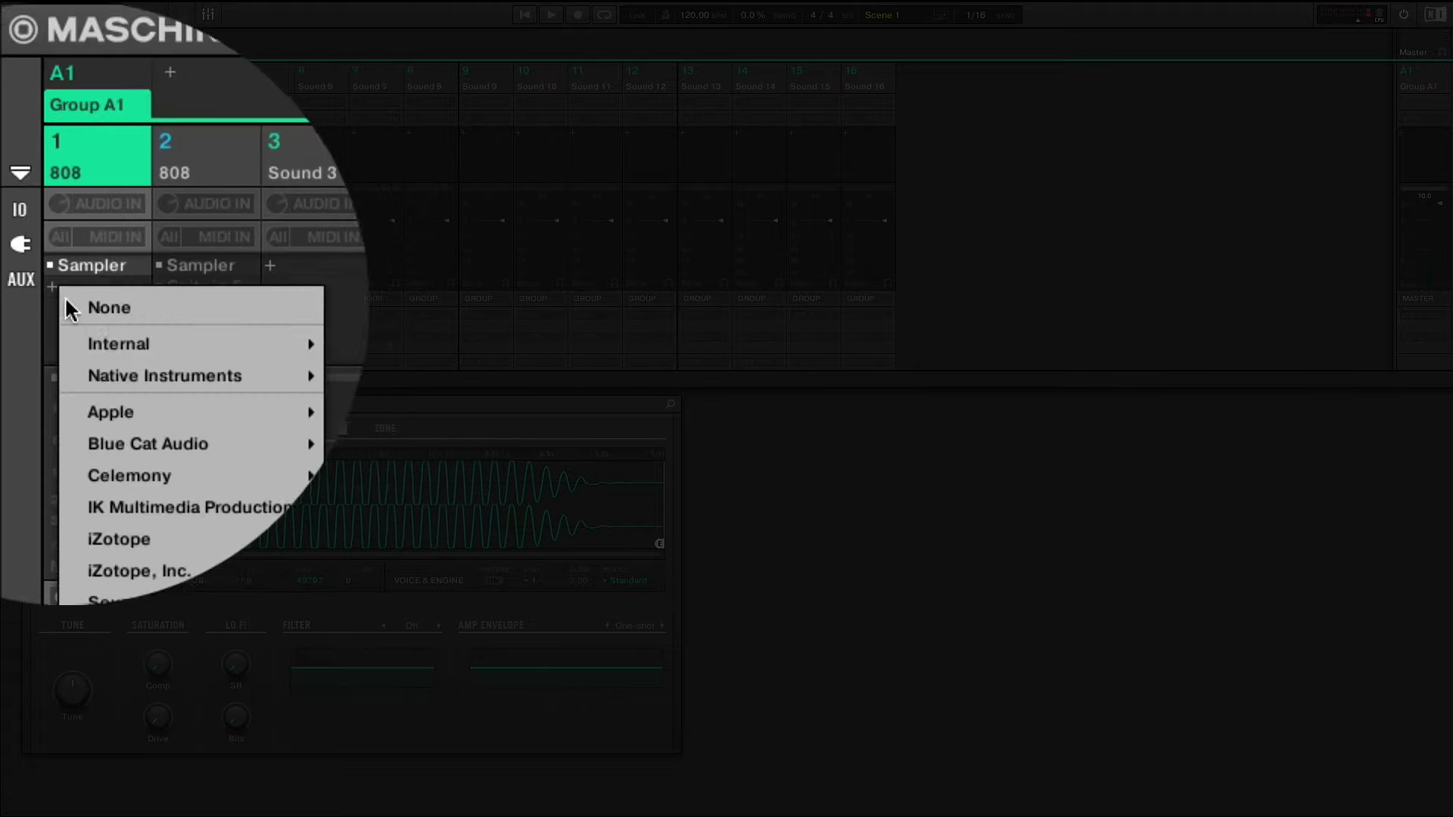
mouse_move(300, 296)
click(390, 287)
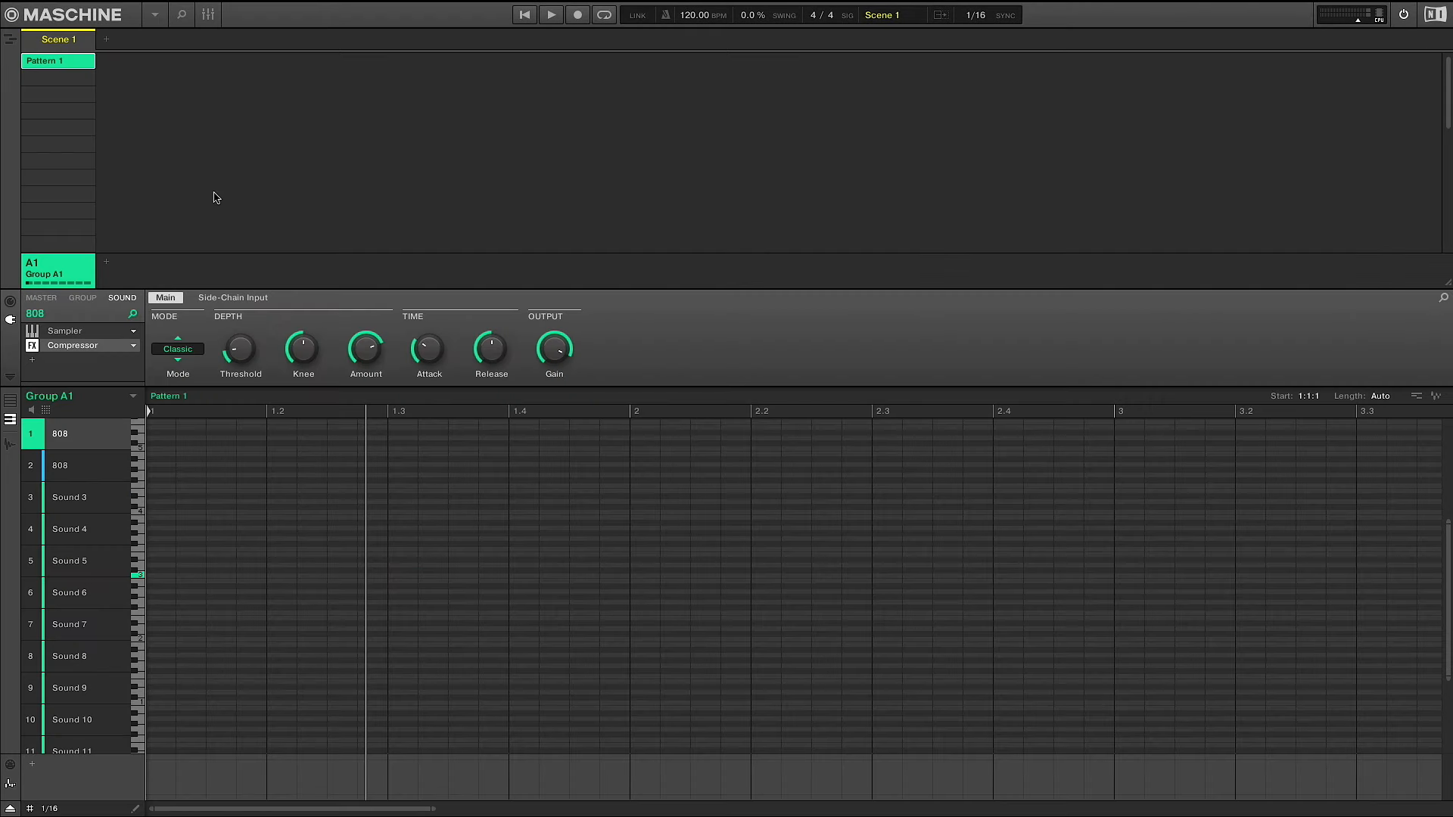
key(Tab)
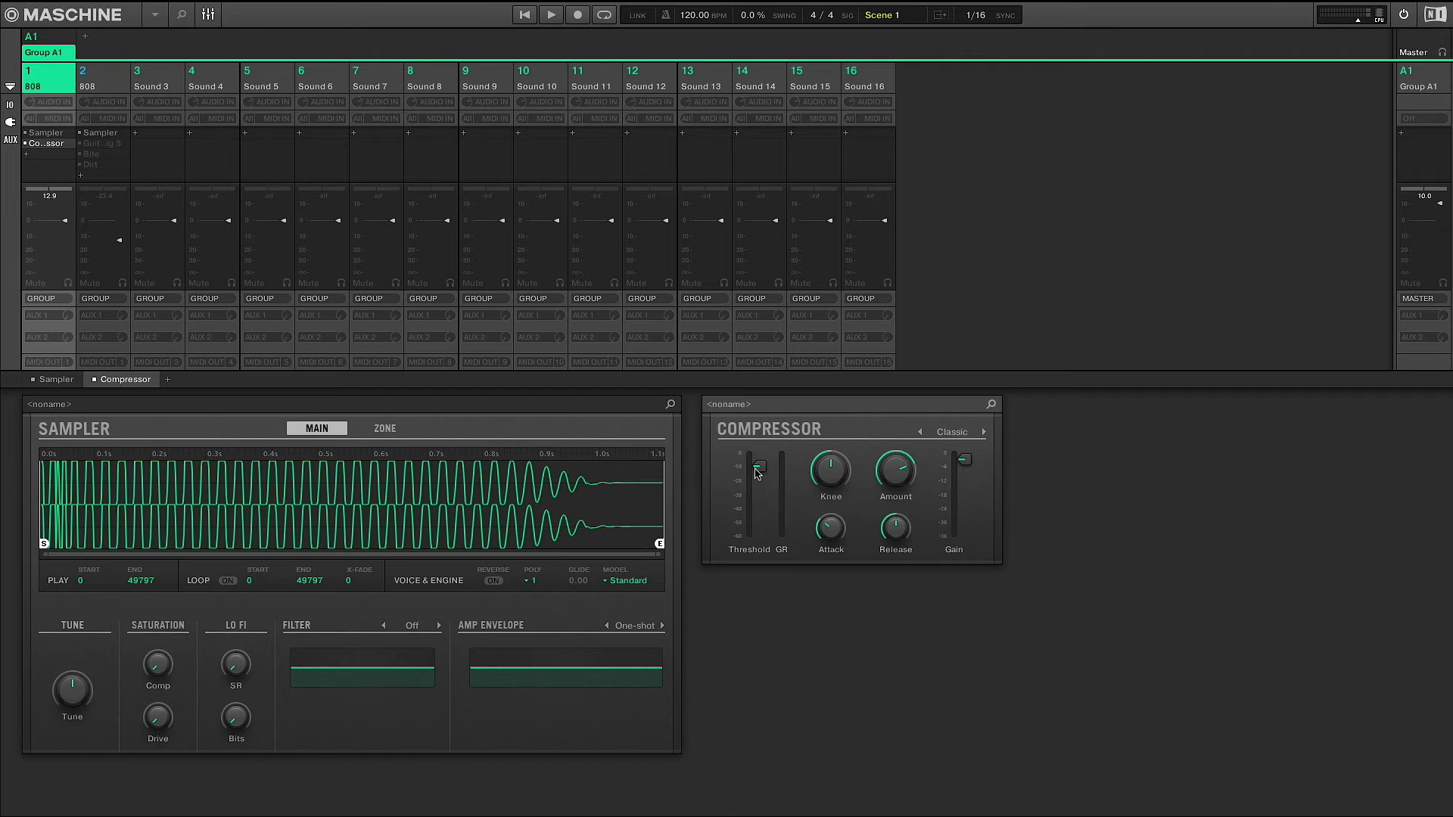
key(F3)
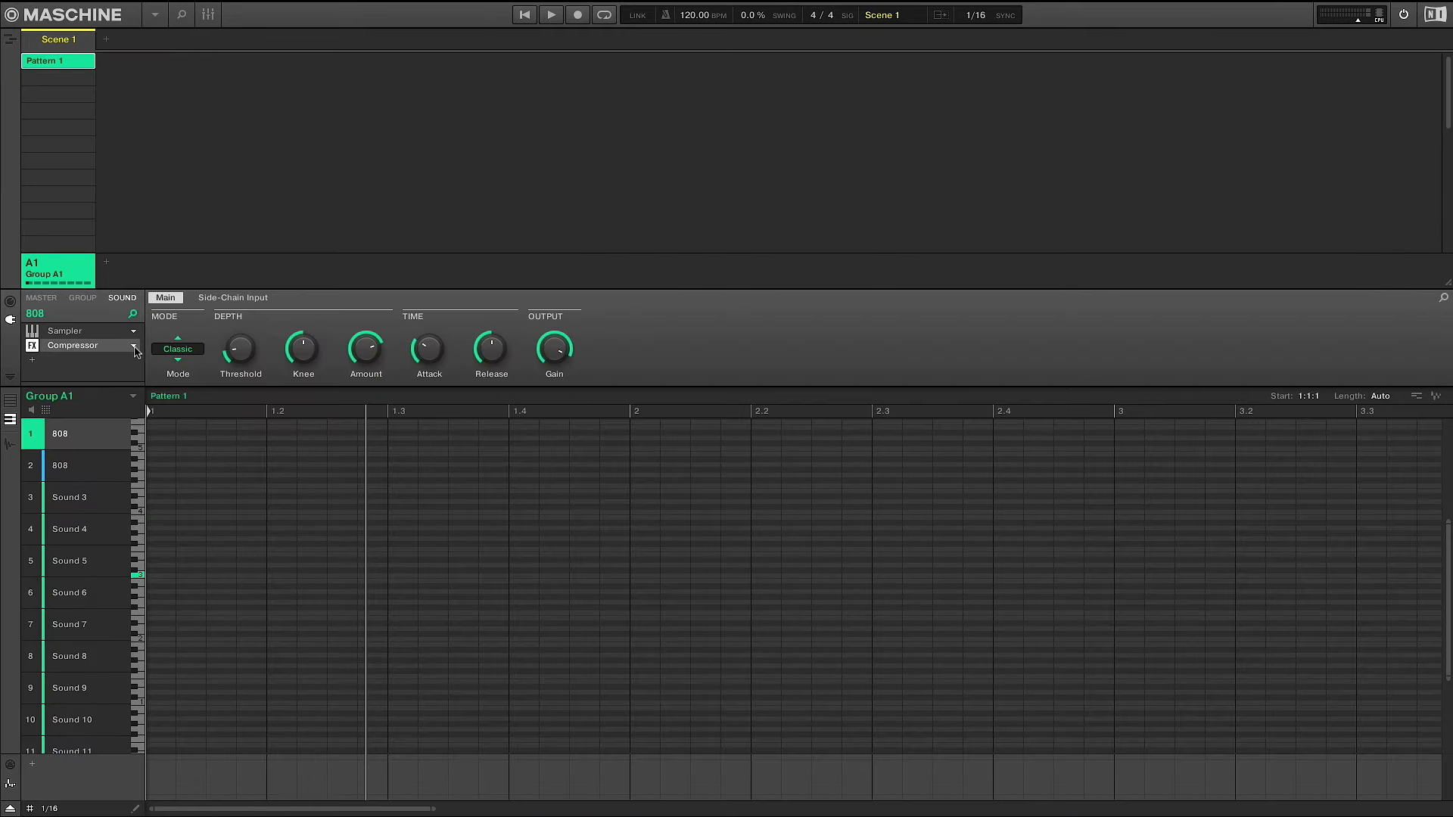
- Remove the Compressor from the first 808 sound's plug-in chain
click(134, 345)
click(157, 355)
- Lower the gain of the first 808's sample in the Sampler's zone settings
key(F3)
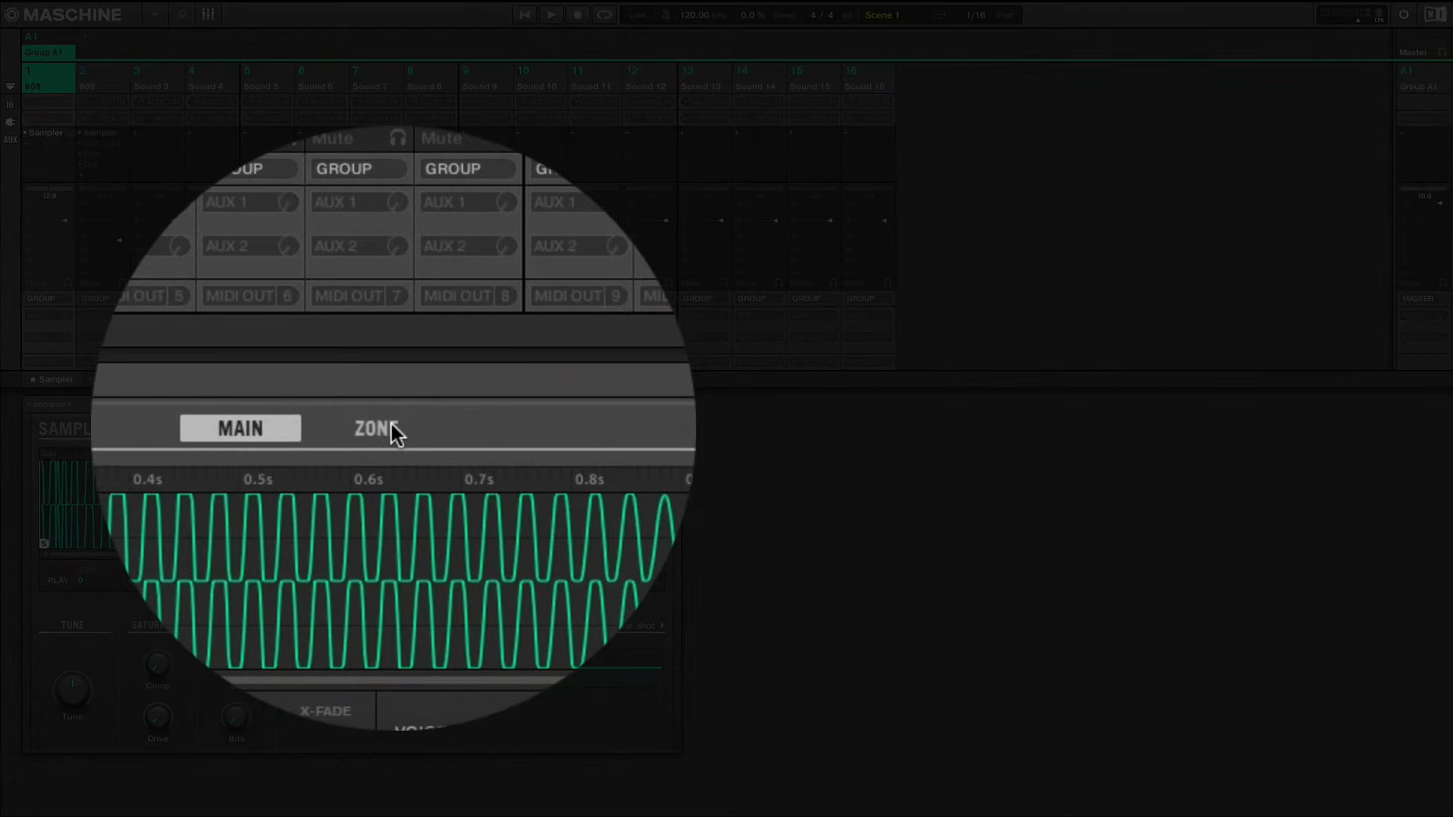
click(388, 429)
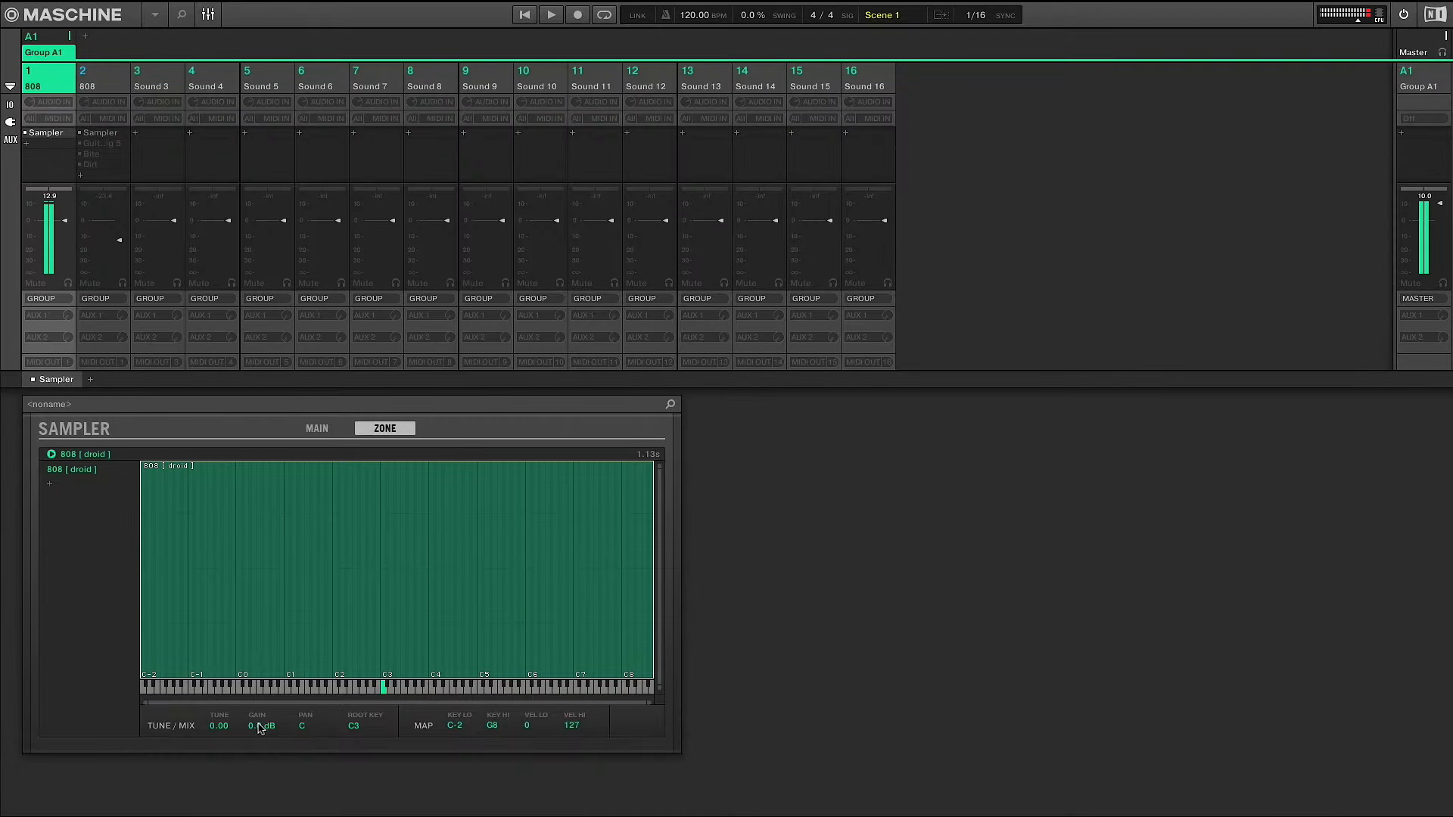
drag(258, 726, 259, 813)
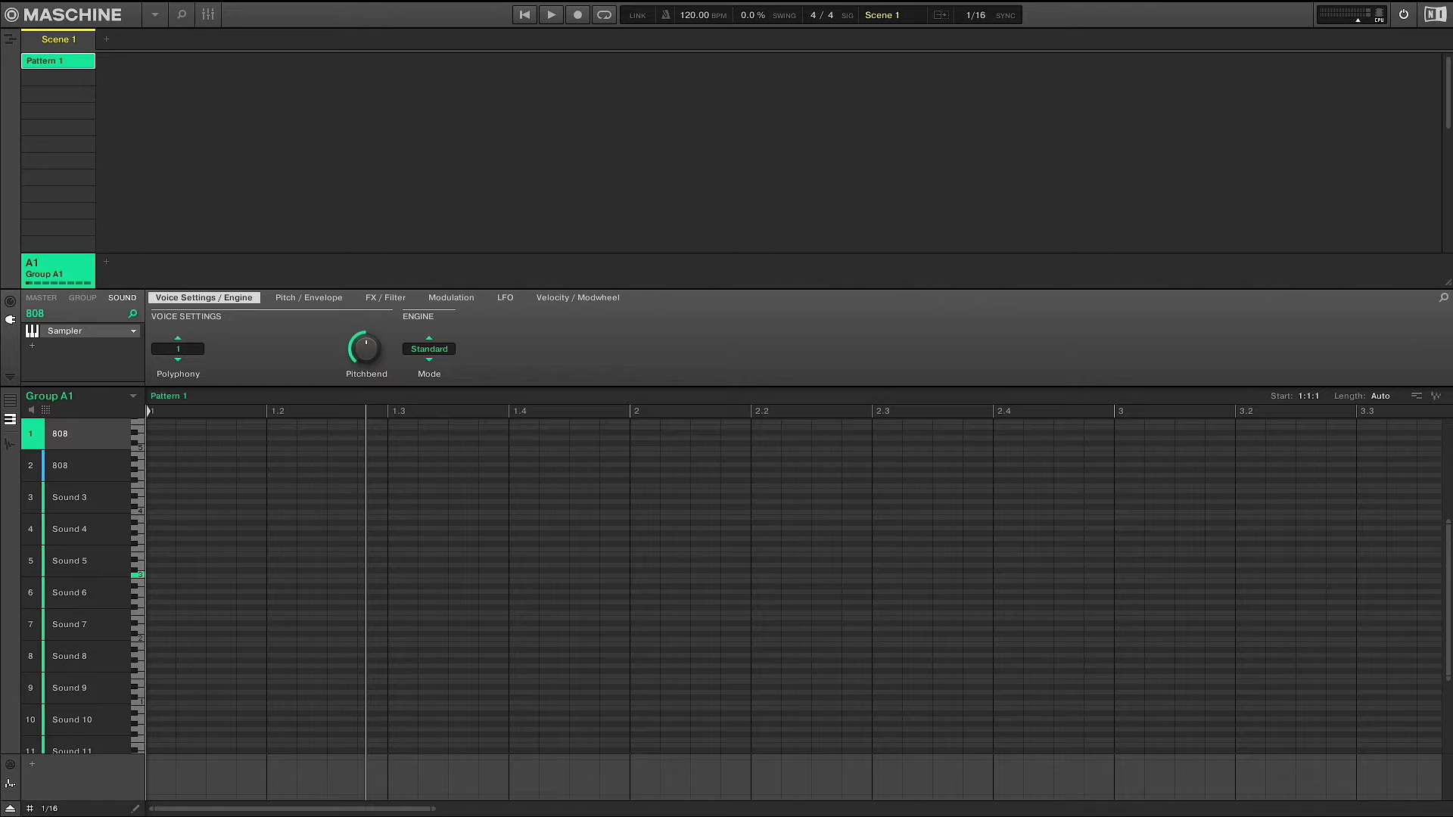
- Set the first 808's polyphony to Legato and increase its glide time
click(178, 349)
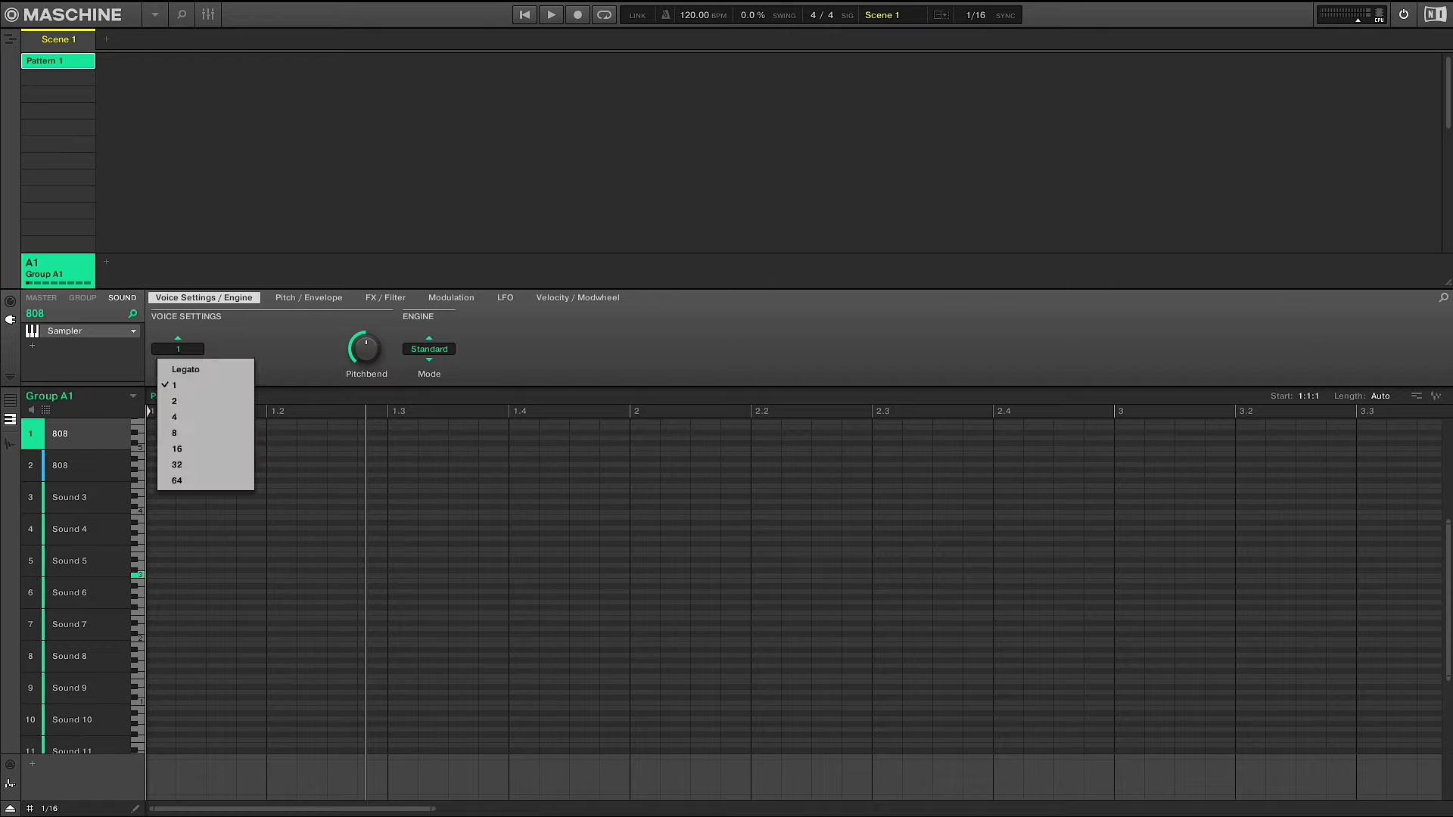
click(185, 369)
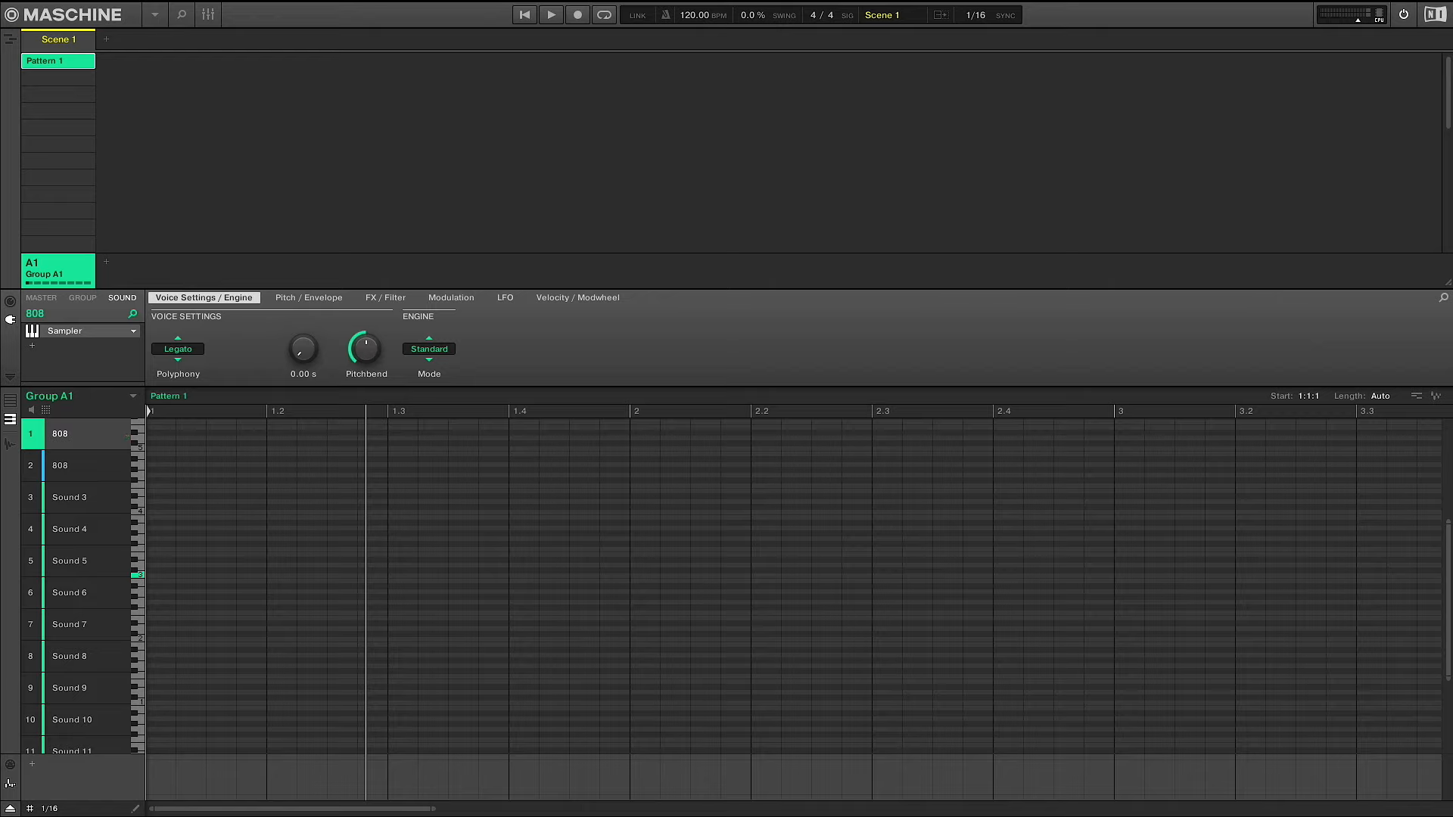
drag(303, 349, 303, 295)
drag(303, 349, 303, 304)
- Return the first 808's polyphony to 1
click(178, 349)
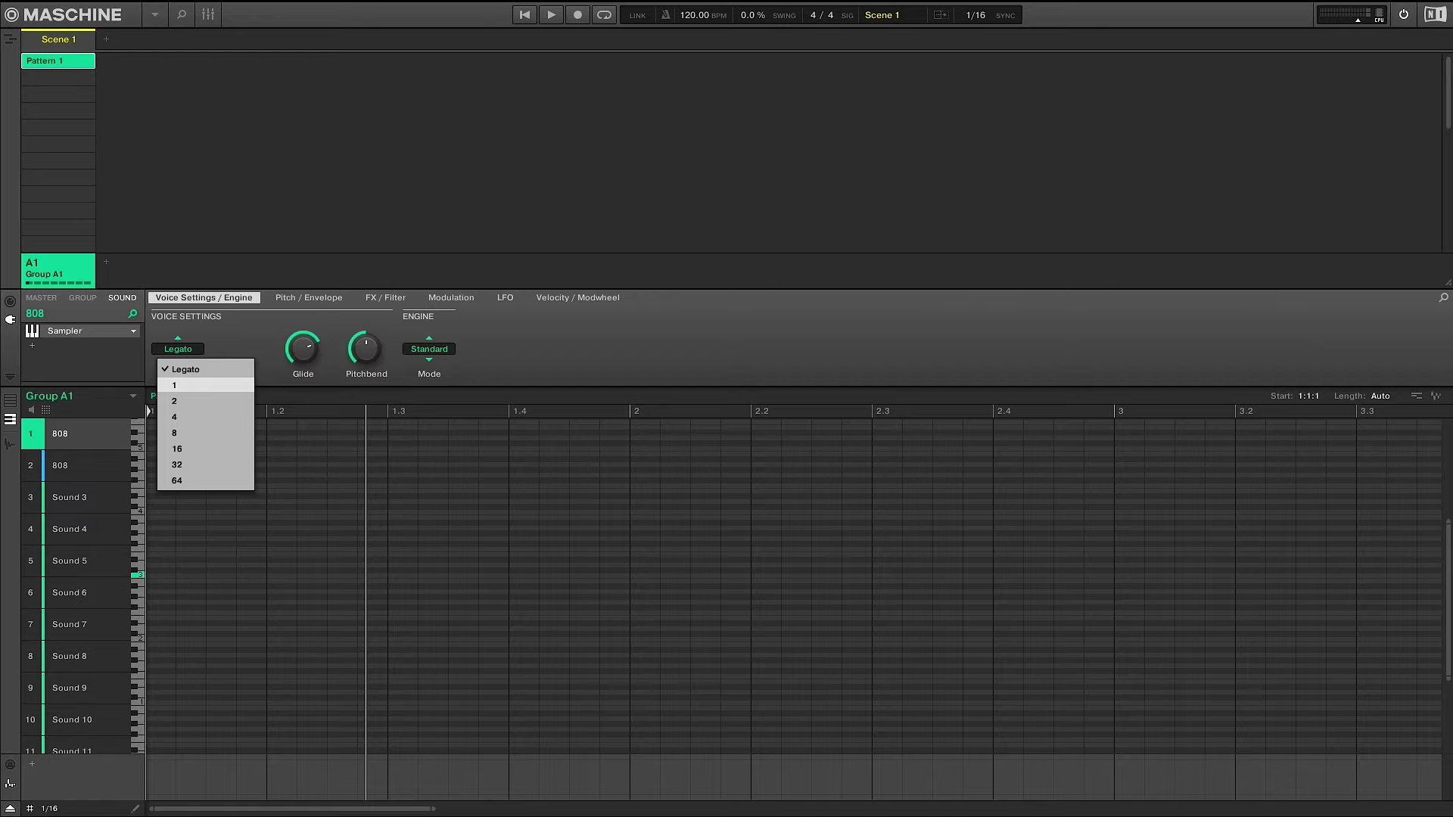
click(197, 385)
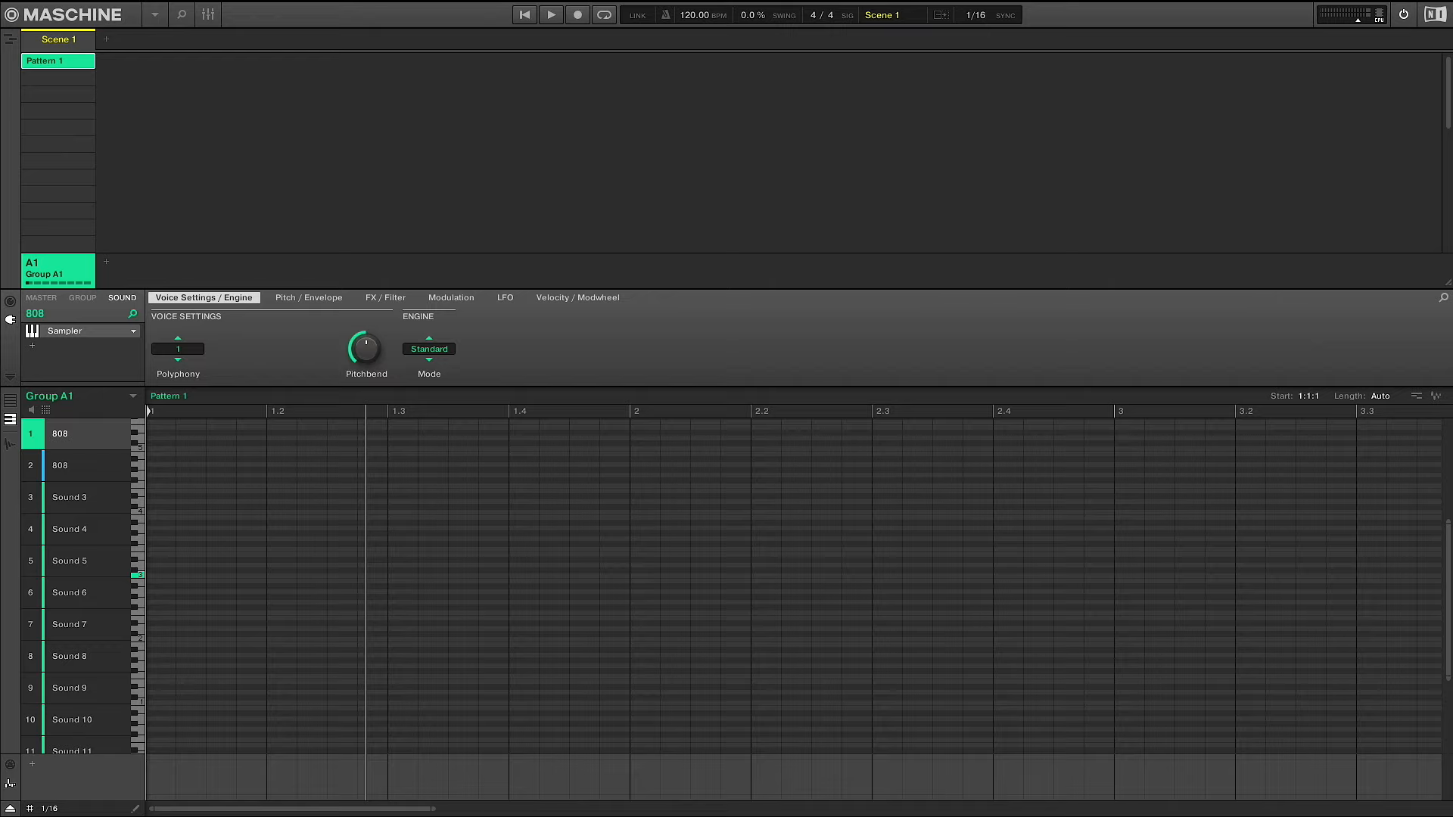
- Enable Guitar Rig 5, with its tuner shown, and the Bite effect on the second 808 sound
click(75, 466)
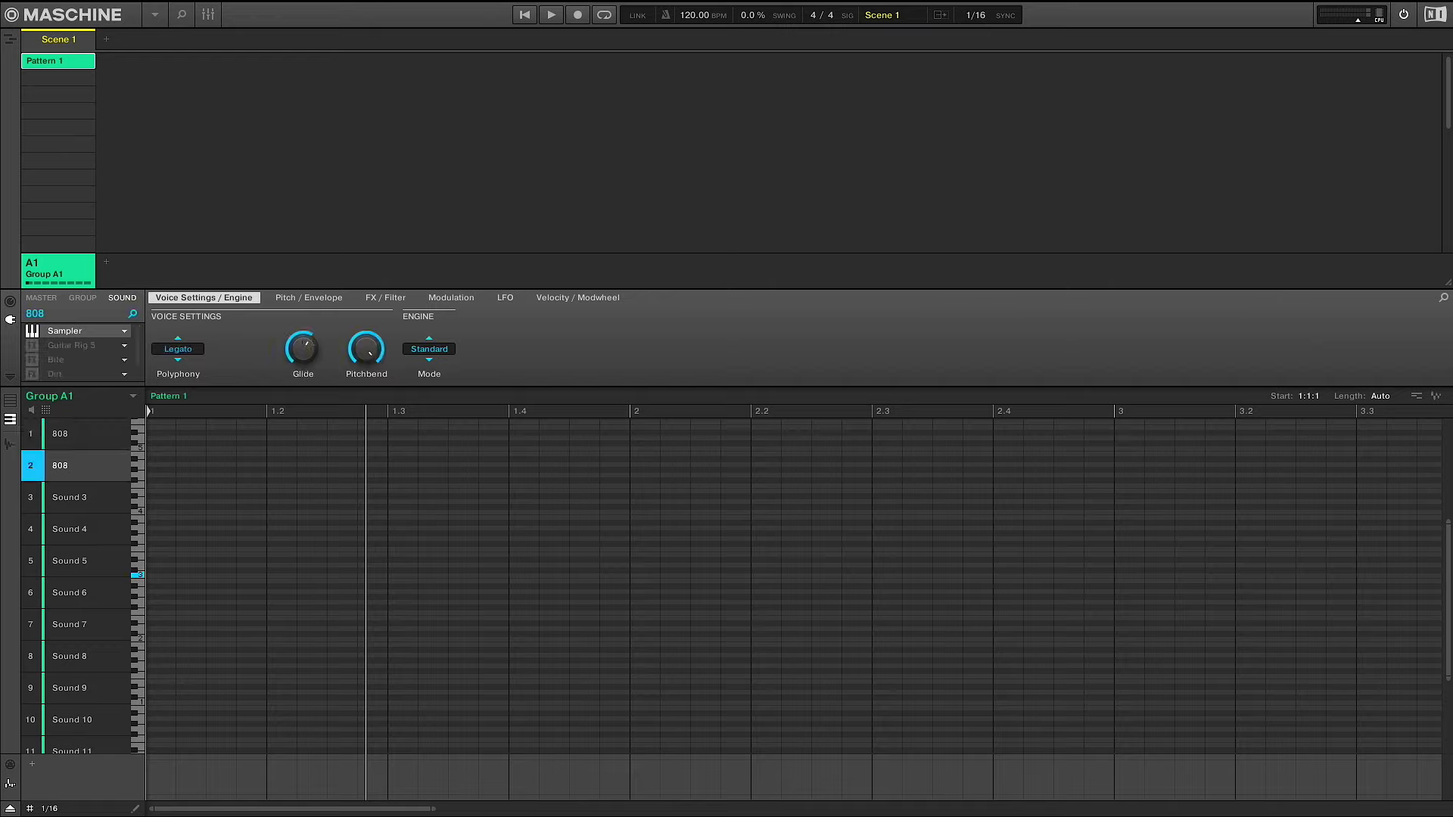
click(31, 345)
double_click(71, 345)
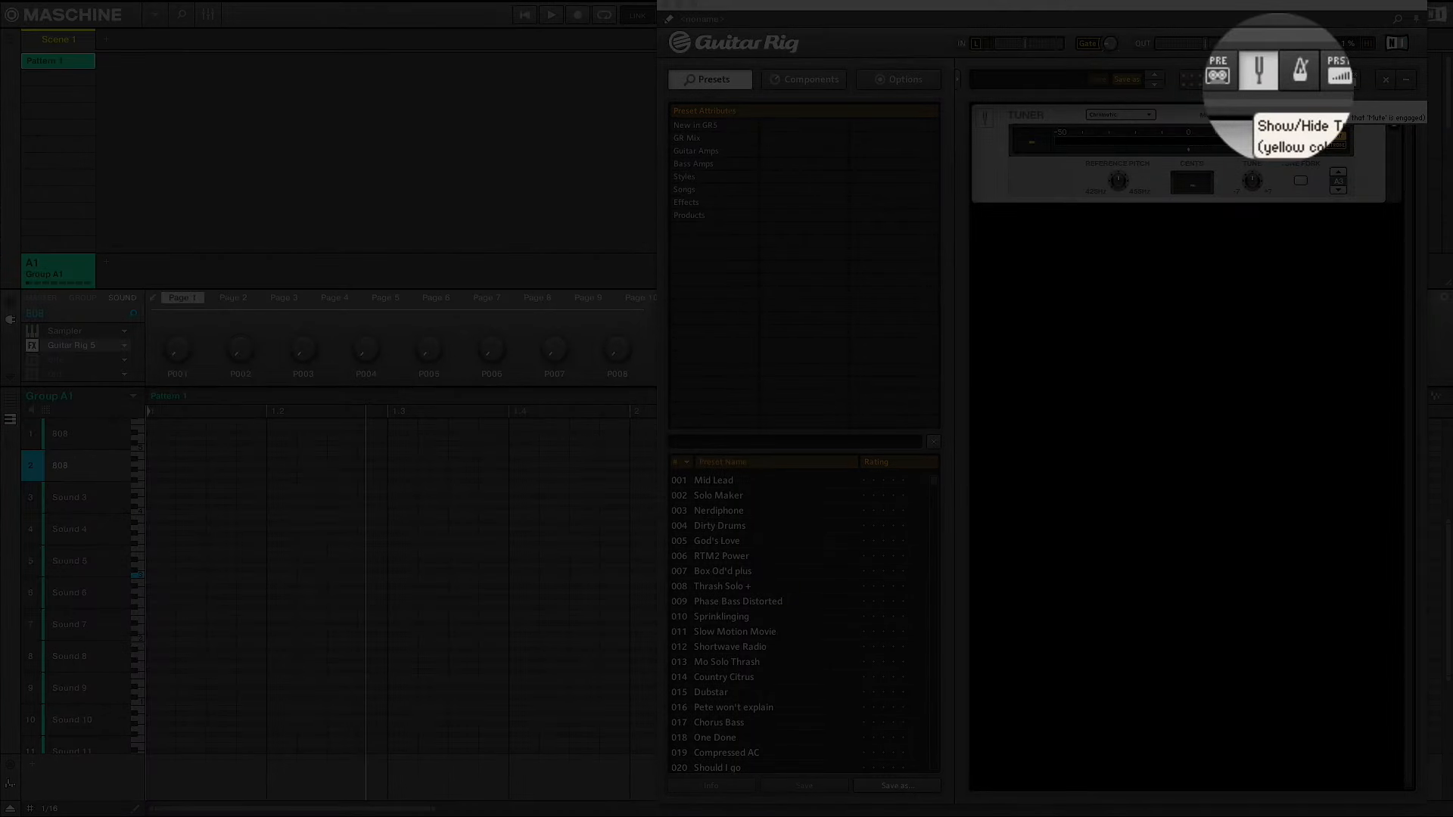
click(1269, 79)
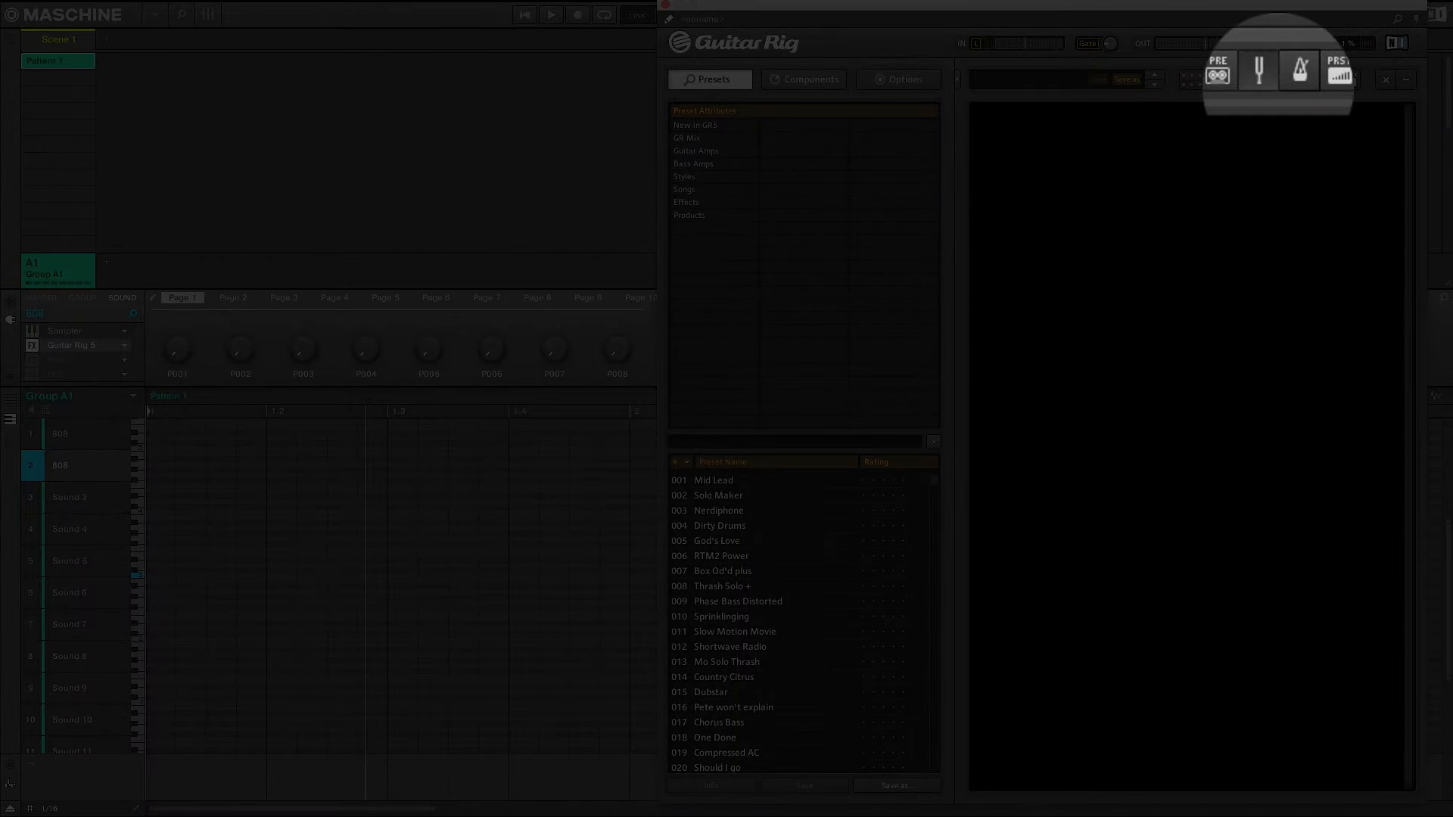
click(1268, 79)
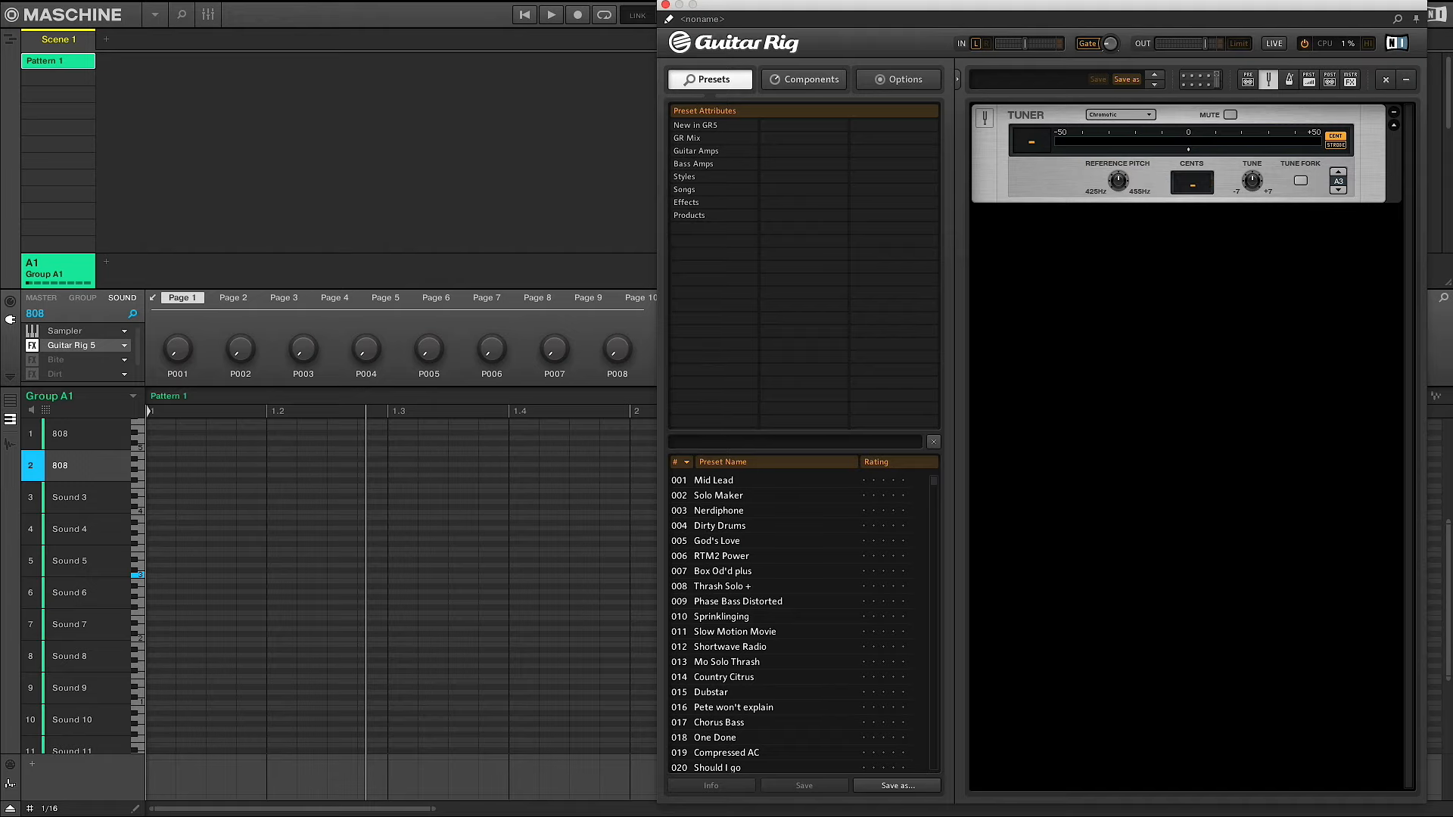
click(665, 4)
click(32, 360)
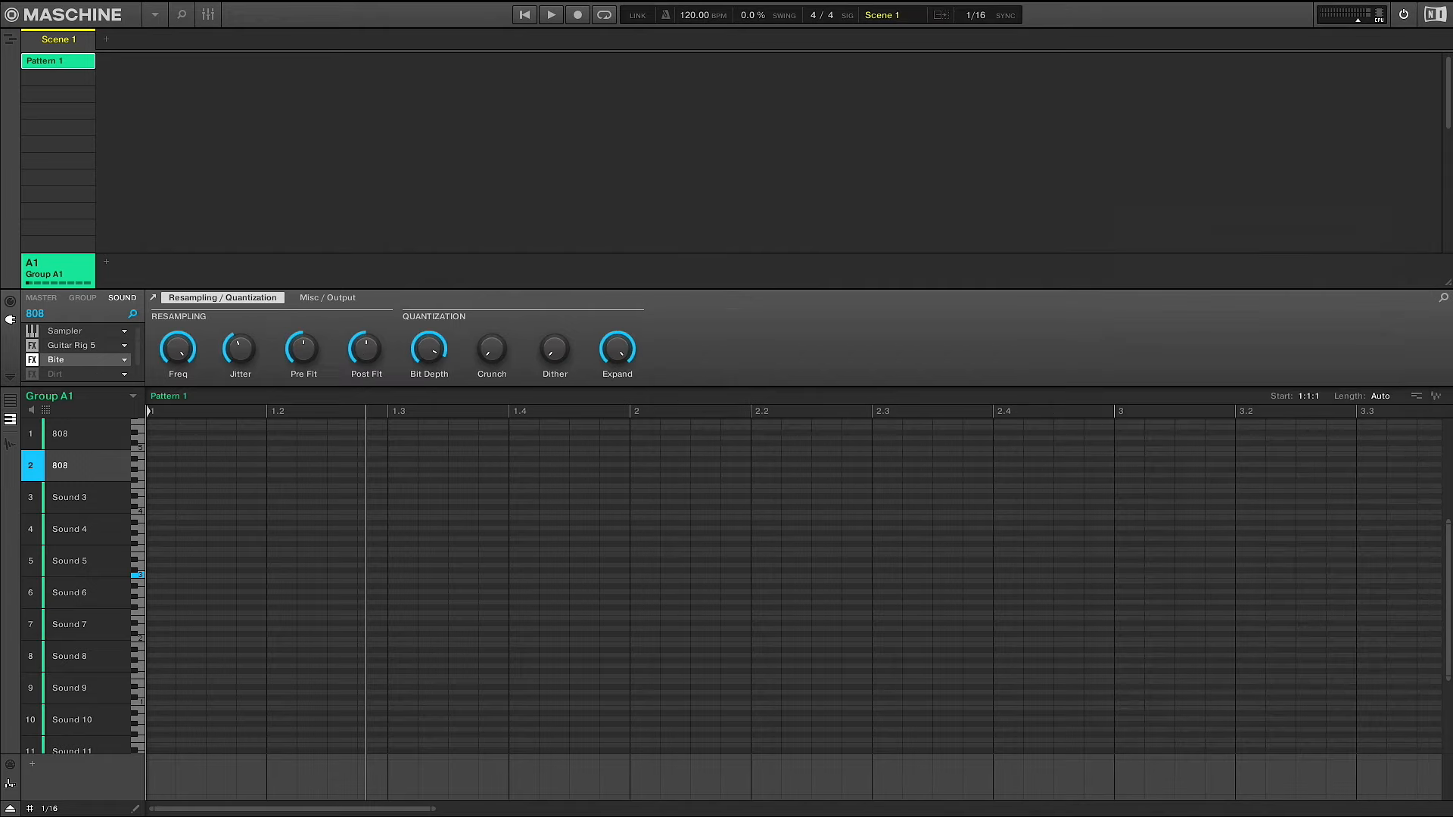
- Compare the MP60 and Standard engine modes of the second 808's Sampler, ending on Standard
click(66, 331)
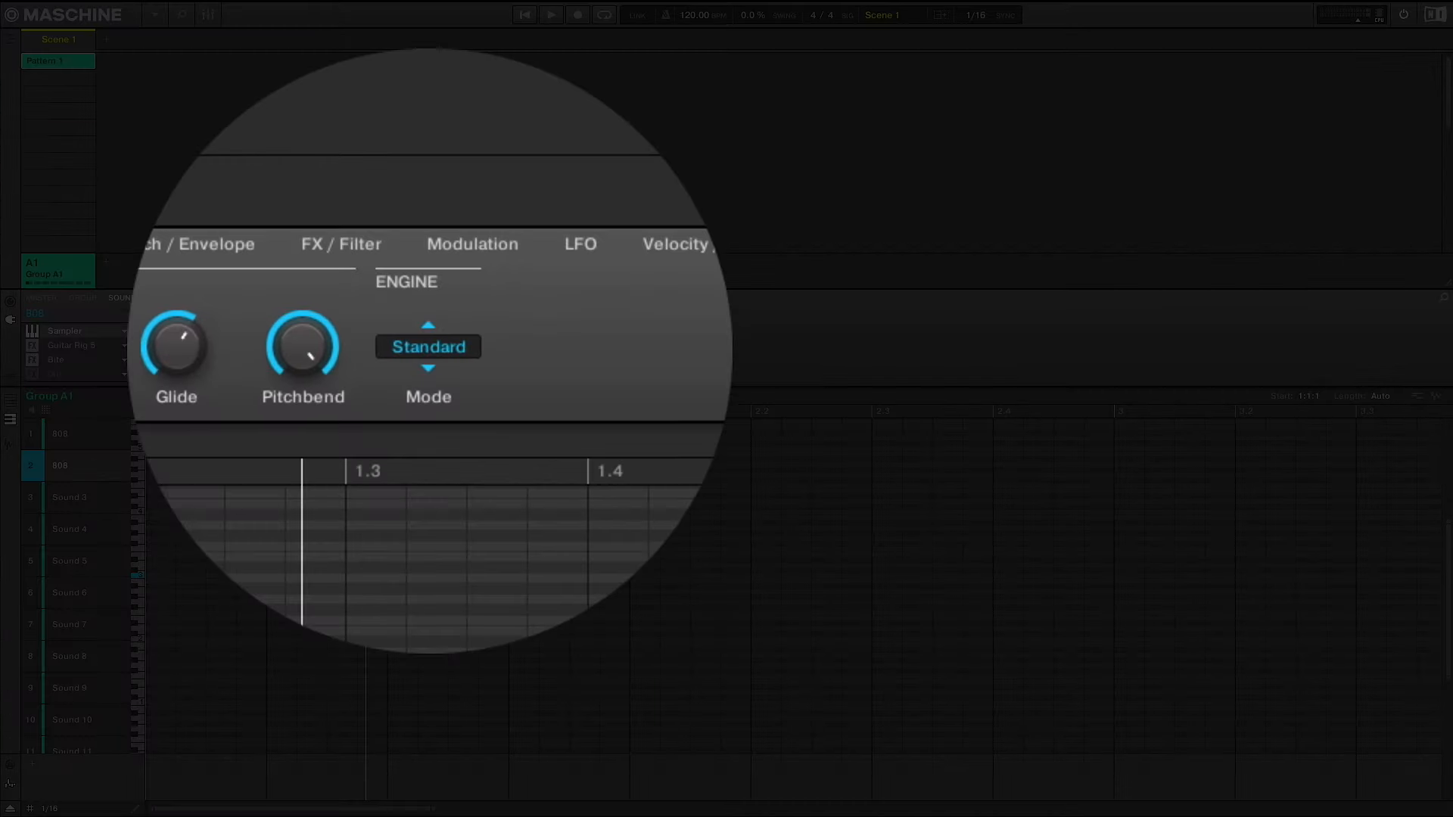
click(433, 349)
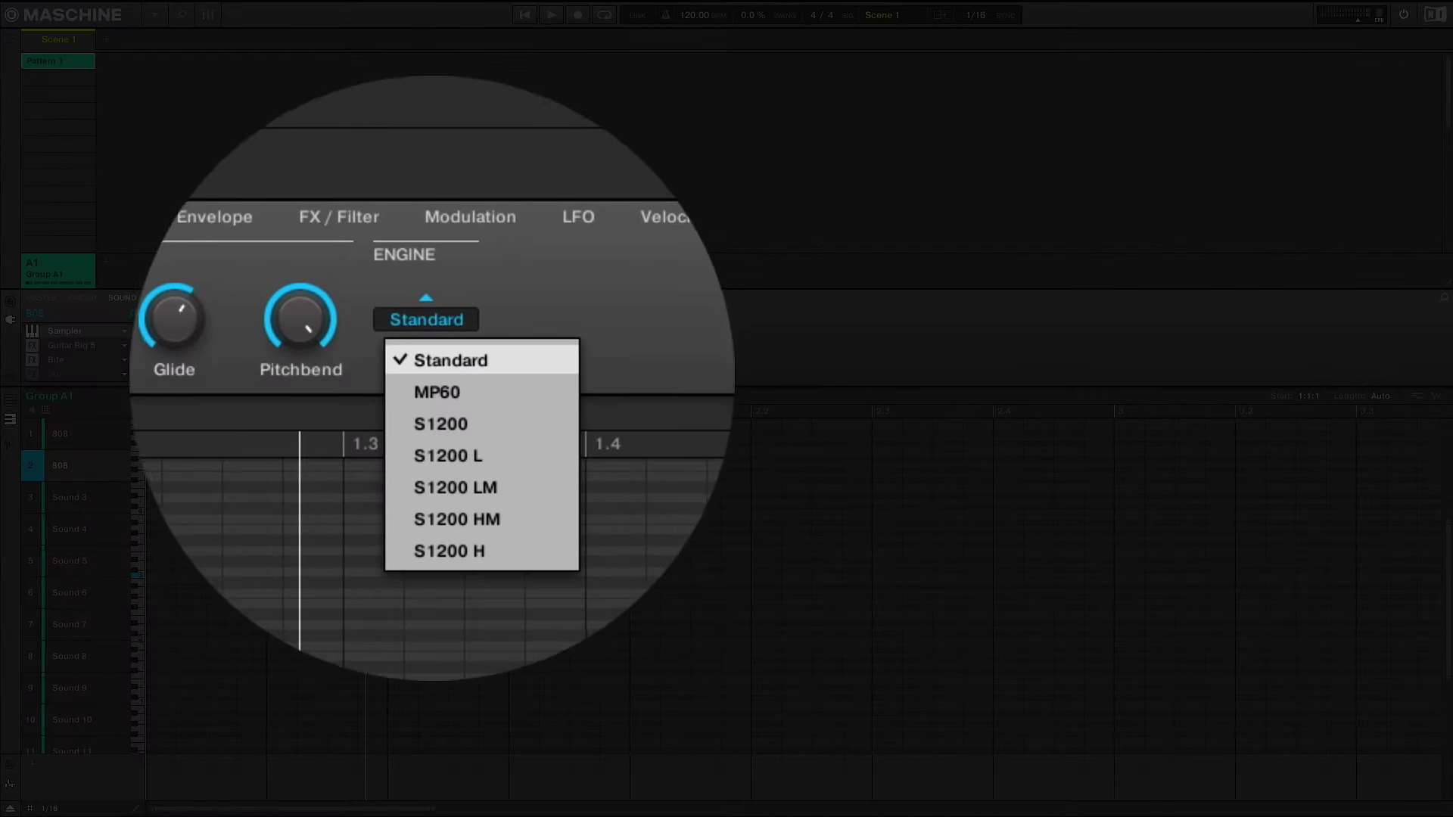
click(433, 388)
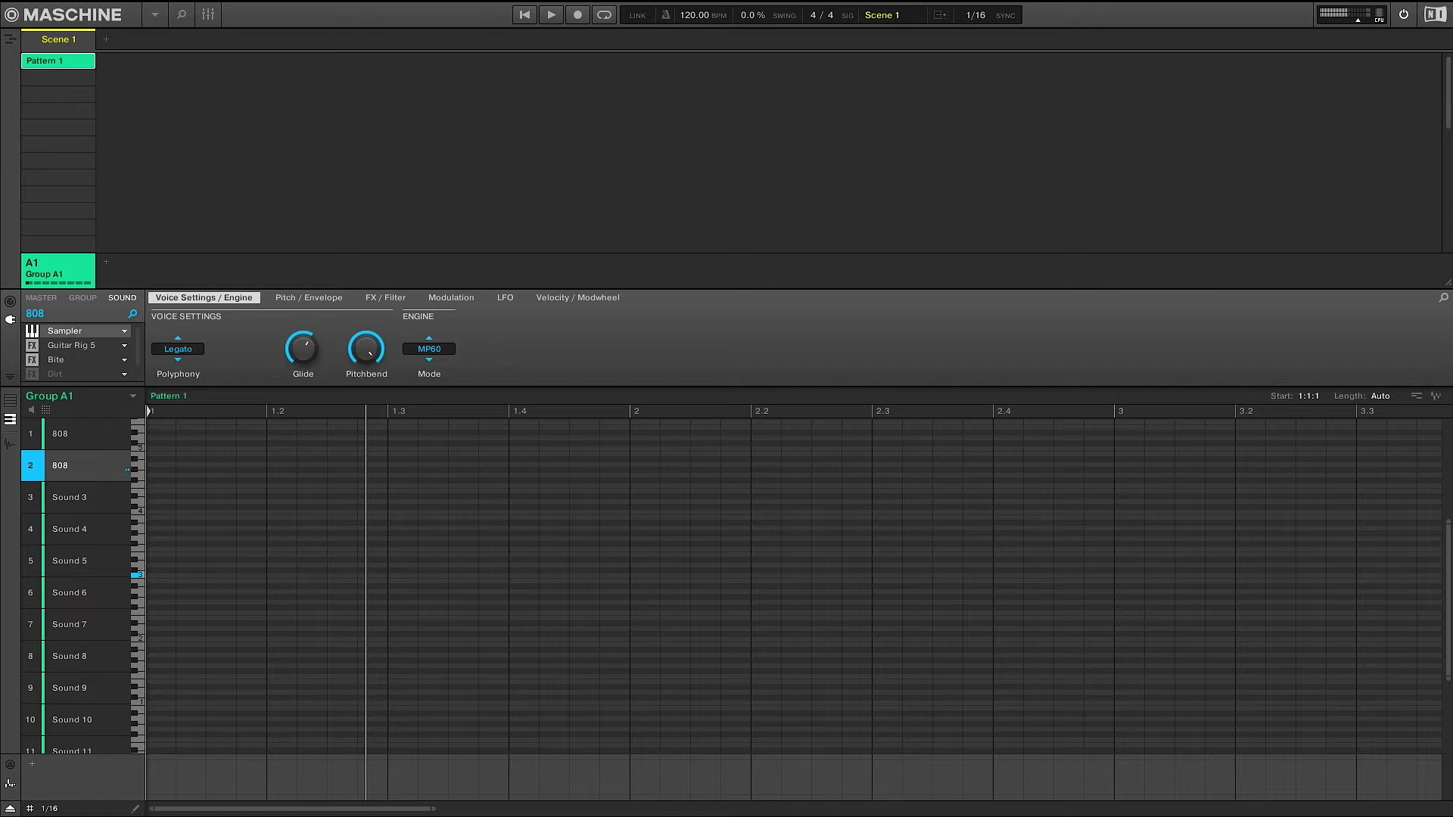
click(429, 349)
click(432, 368)
click(429, 349)
click(433, 388)
click(429, 348)
click(433, 368)
click(429, 349)
click(435, 385)
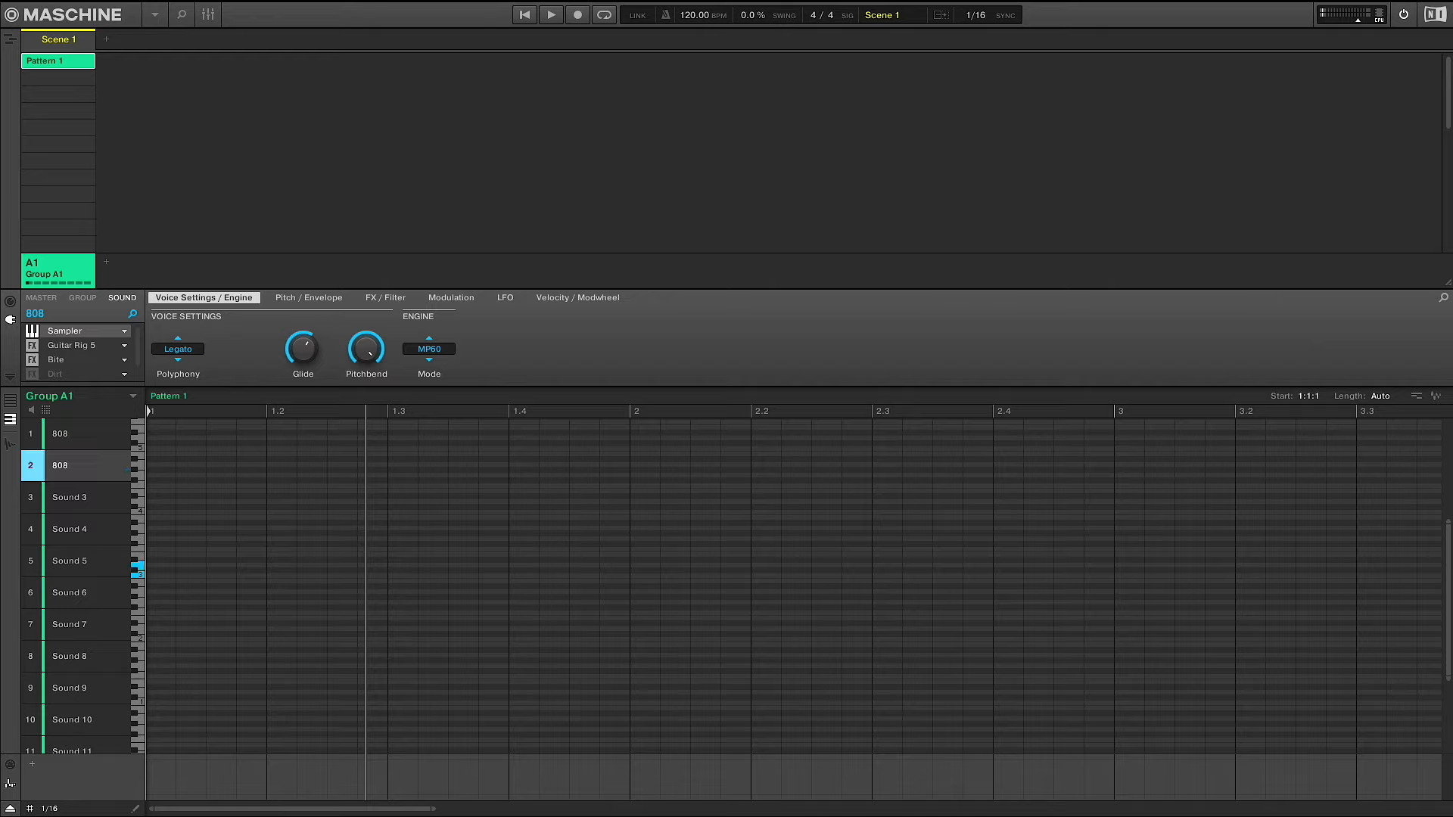
click(429, 349)
click(439, 369)
- Show the second 808's waveform in the sample editor and view its amplitude envelope types, keeping ADSR
click(10, 443)
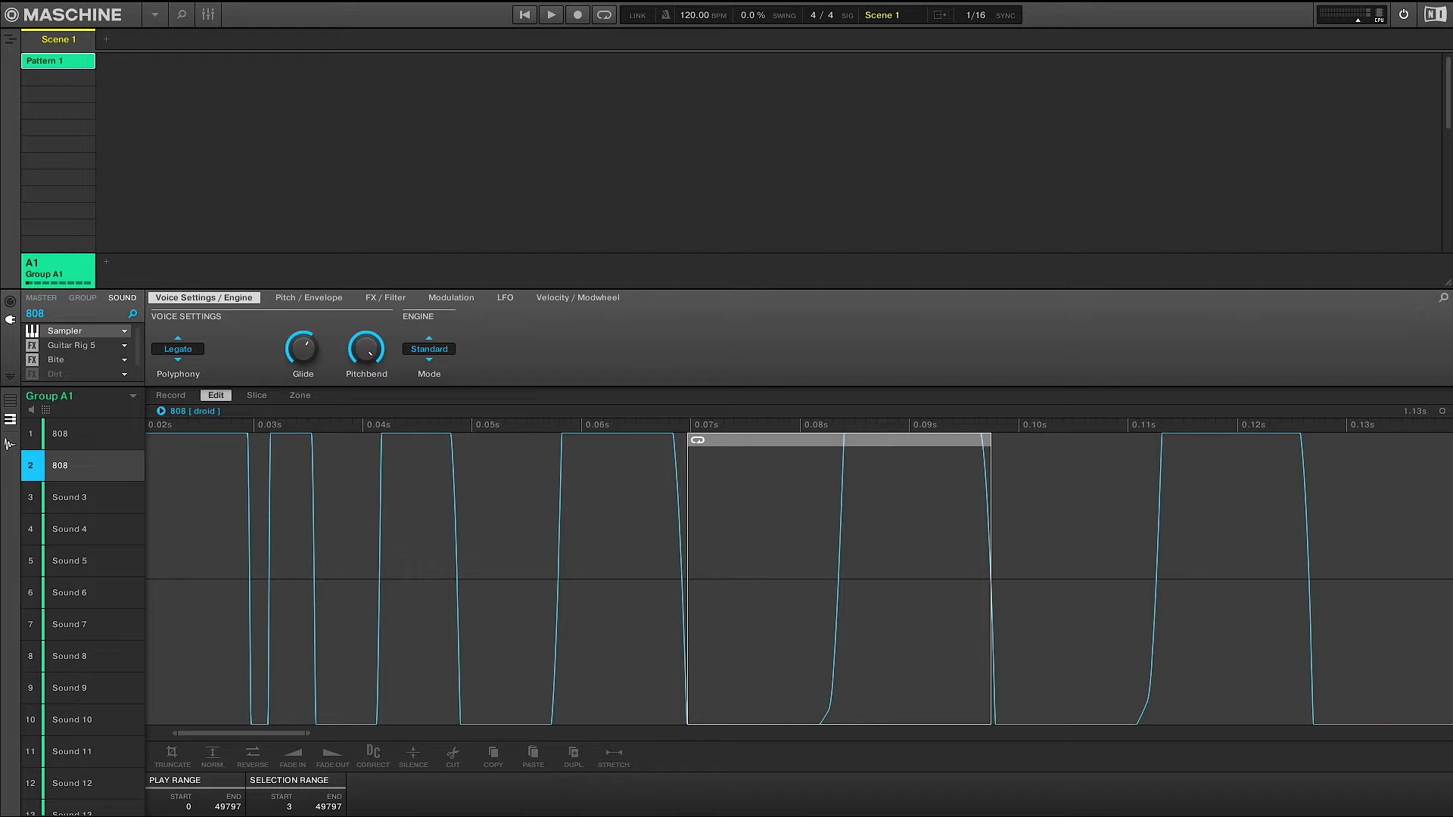
click(315, 298)
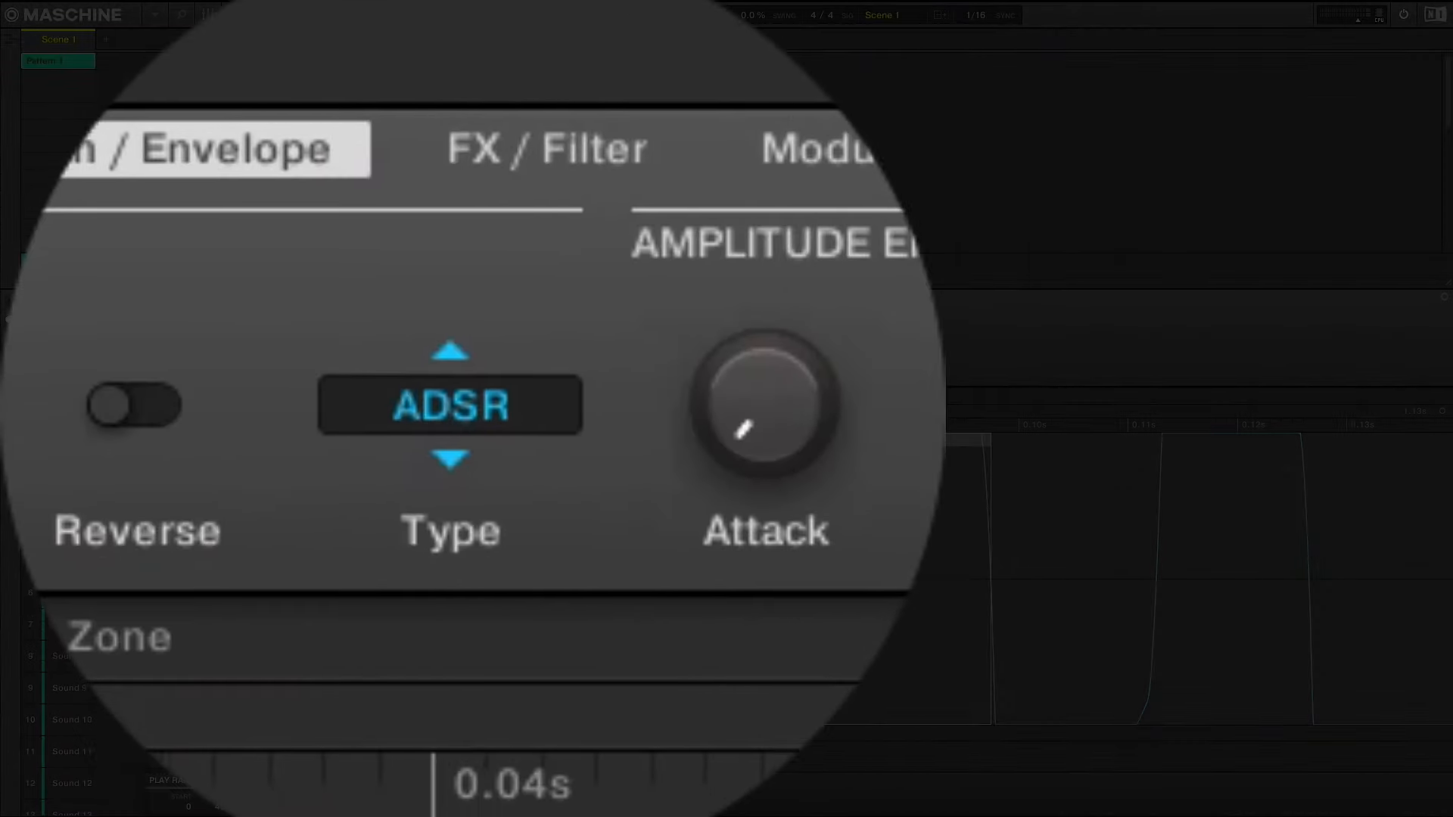
click(366, 349)
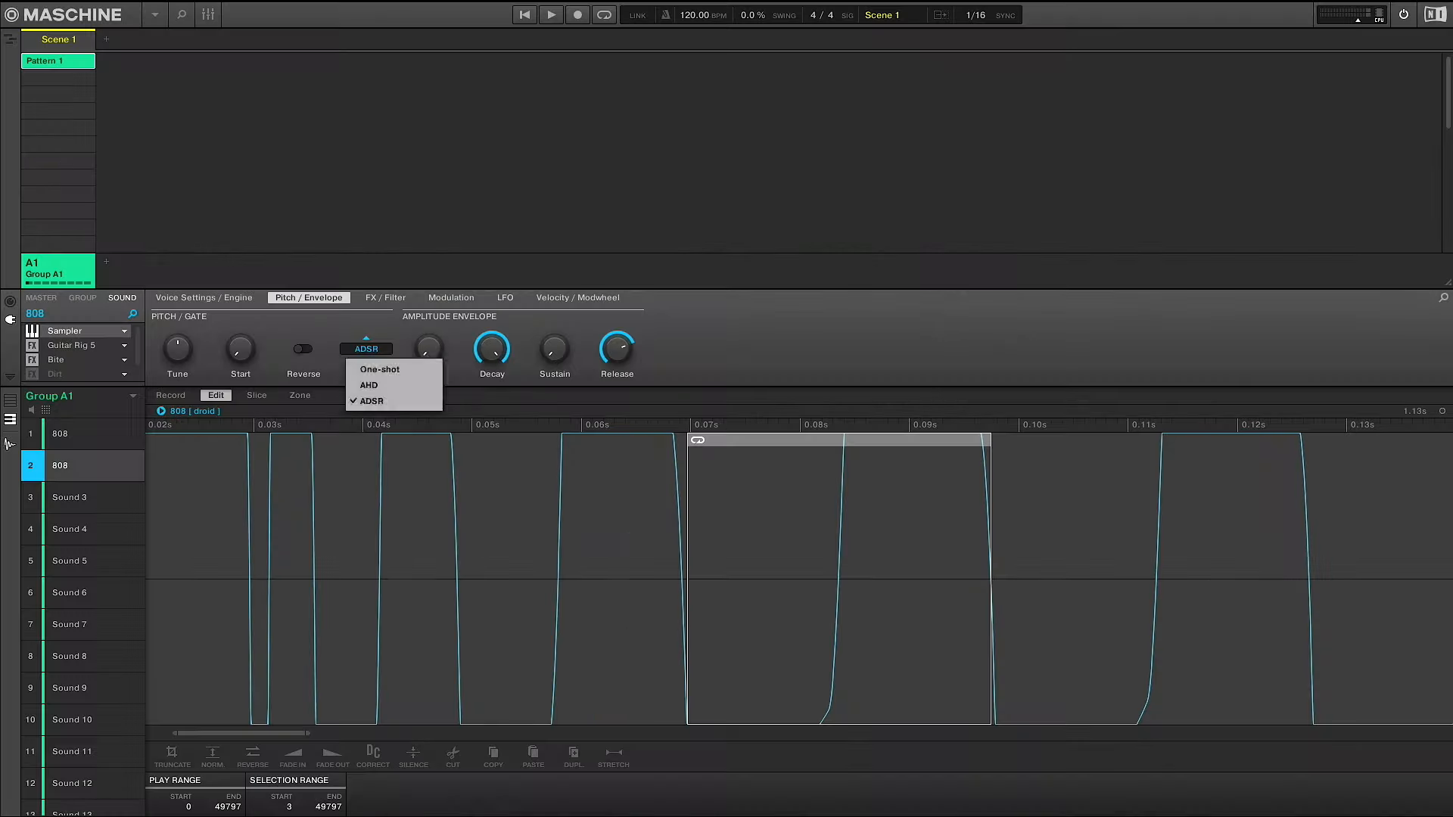
click(373, 401)
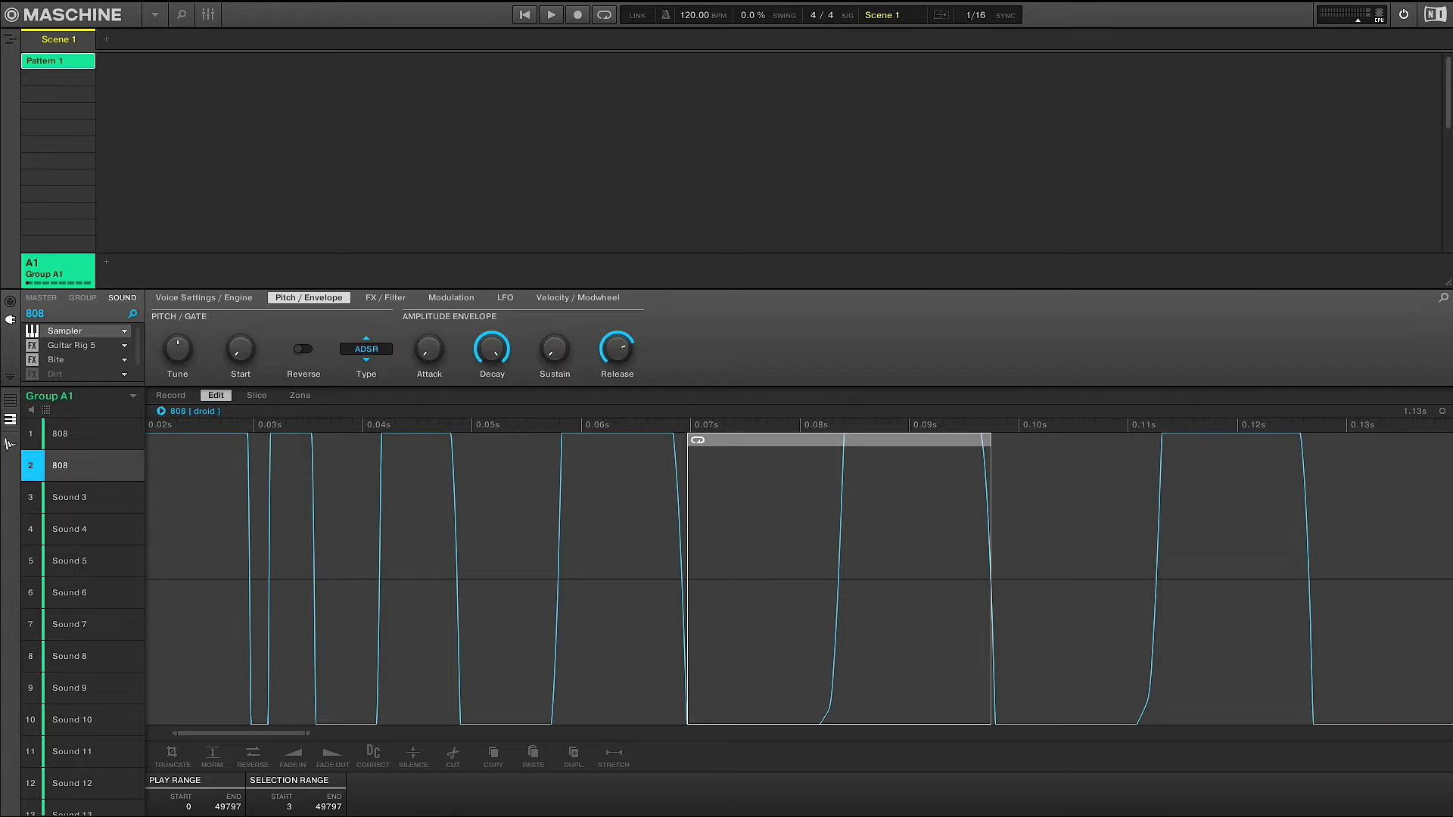
- Toggle Bite on the second 808 and open its plug-in interface to check the Saturation amount
click(32, 360)
click(32, 360)
click(58, 360)
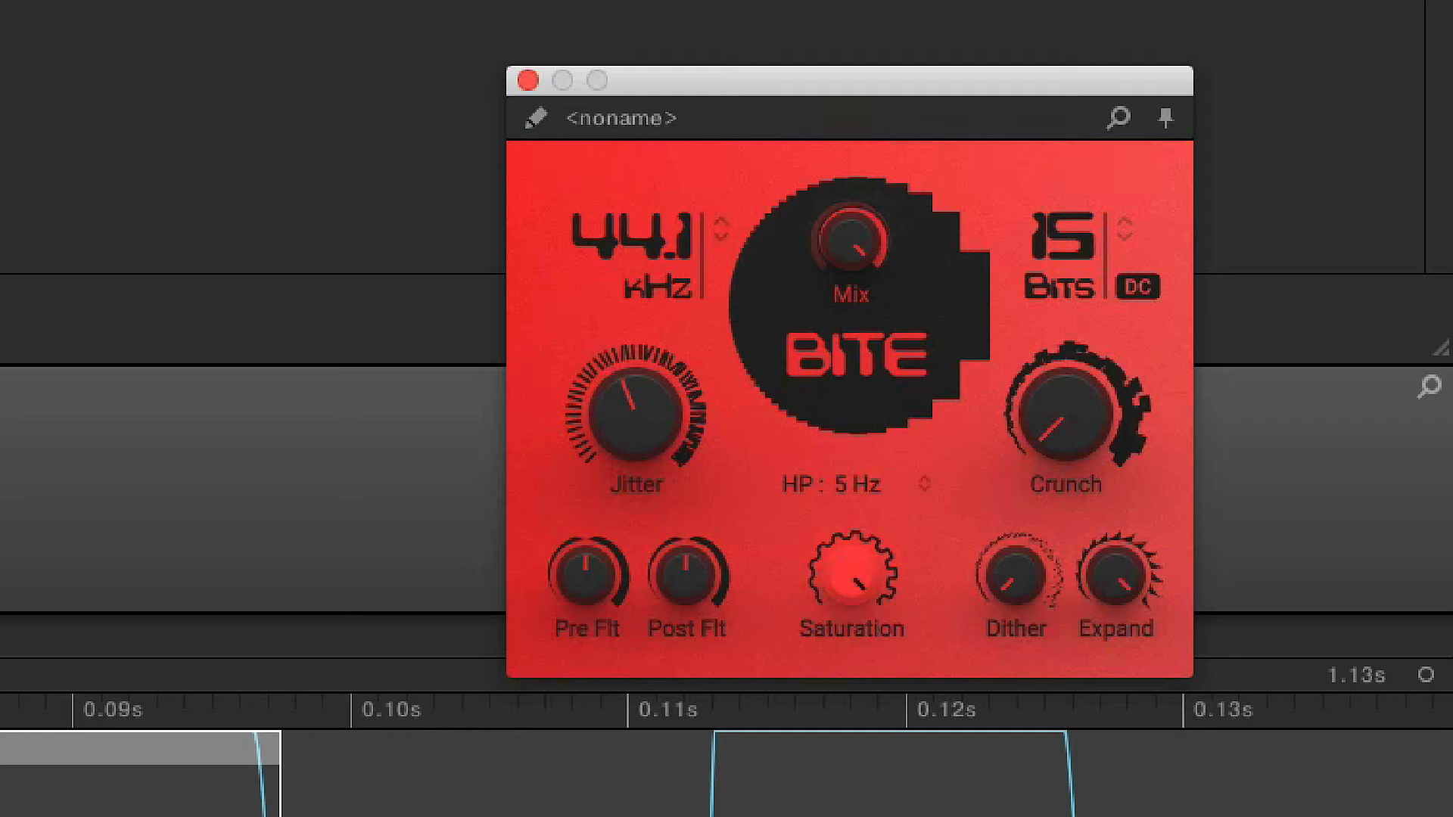
mouse_move(853, 575)
mouse_down()
mouse_move(853, 711)
mouse_move(852, 575)
mouse_up()
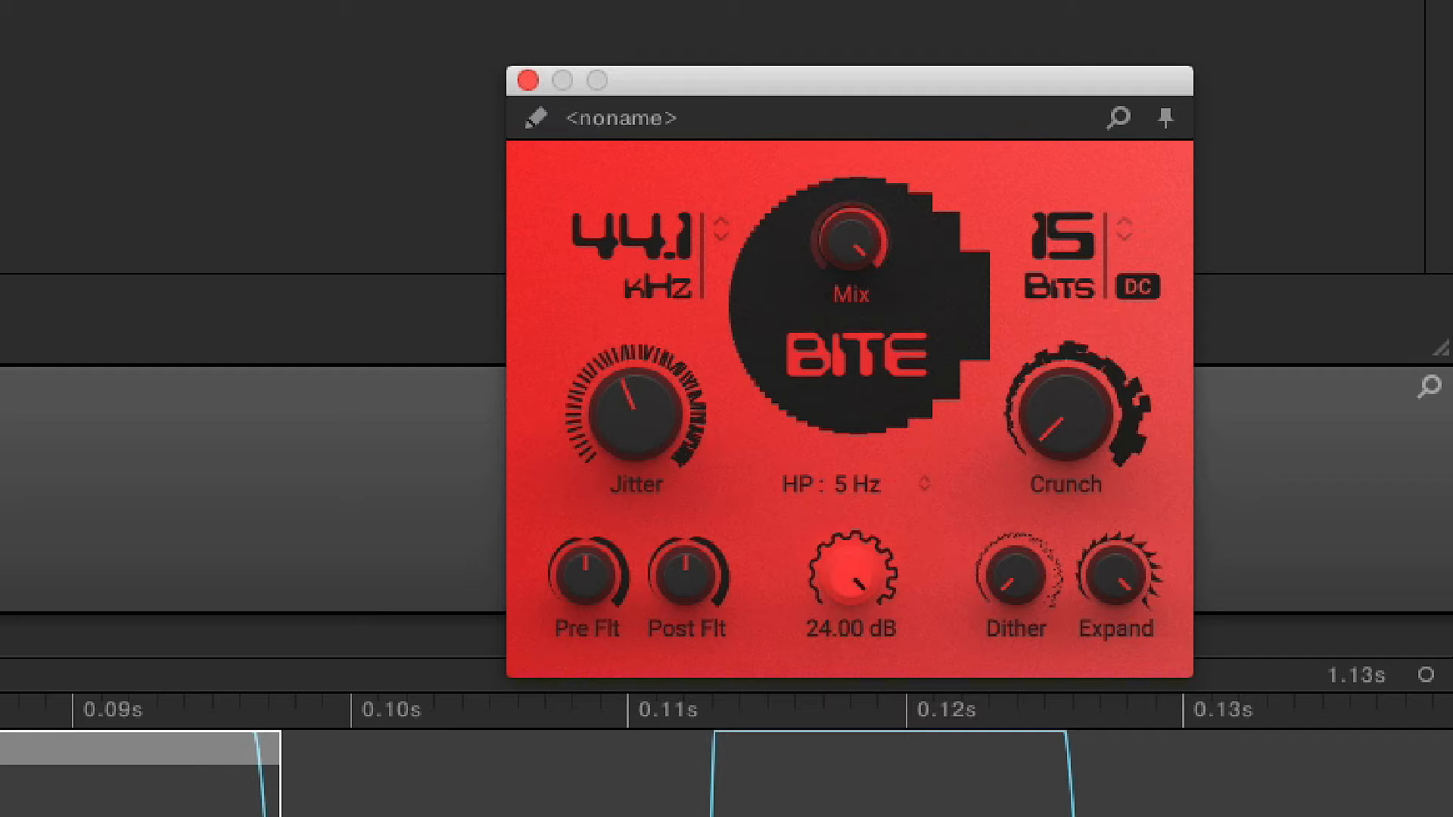
- Set Bite's Crunch to 27.5 %, Jitter to maximum and Pre Flt to 789 Hz, and reduce the Saturation
drag(1066, 412, 1066, 372)
drag(635, 412, 634, 348)
drag(1066, 412, 1066, 422)
drag(852, 575, 852, 619)
drag(586, 575, 587, 608)
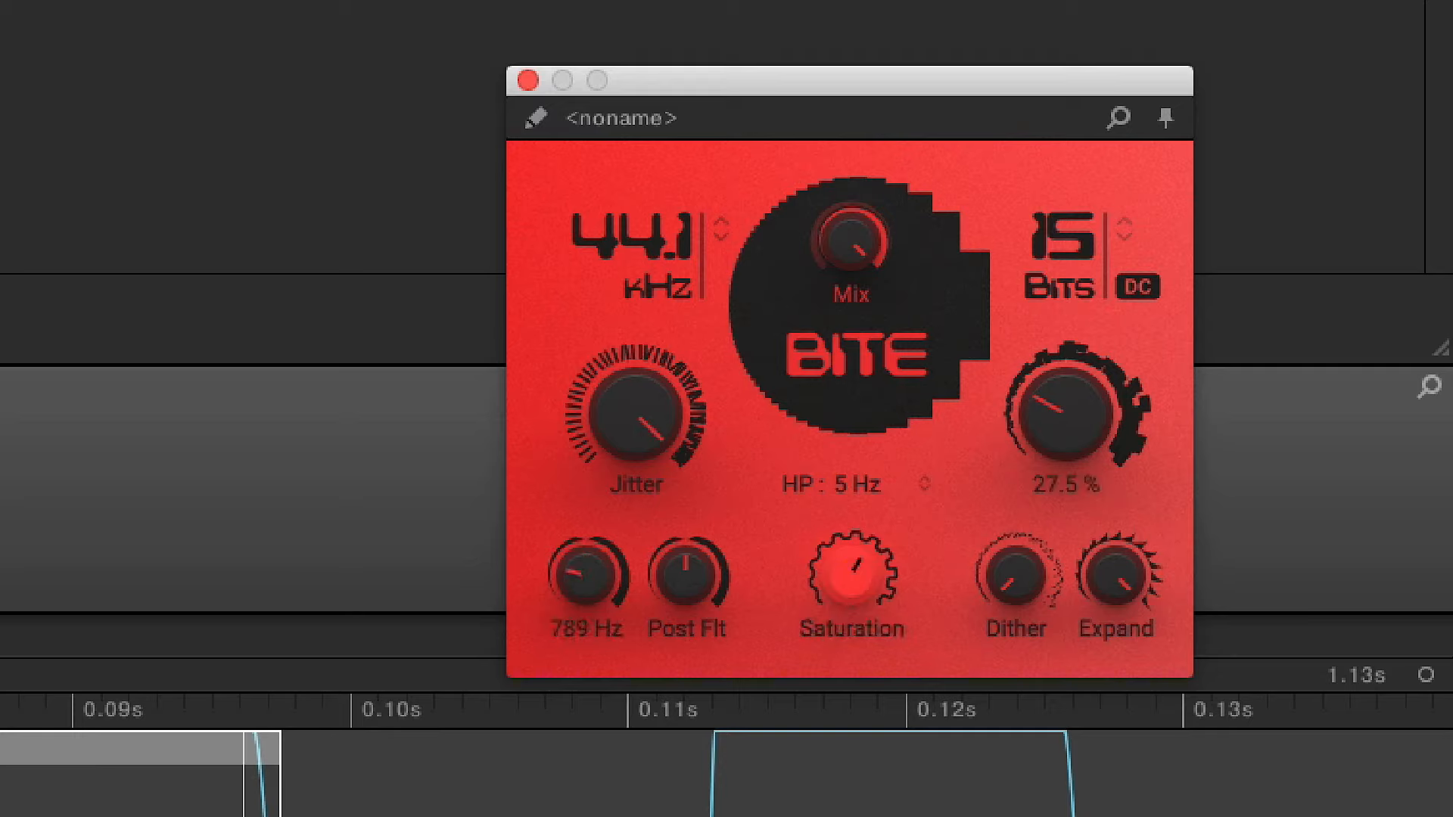
- Turn Bite's Jitter down to minimum, raise Pre Flt to just below its midpoint, and reduce Mix to about half
drag(634, 412, 634, 525)
mouse_move(587, 575)
mouse_down()
mouse_move(586, 542)
mouse_move(586, 564)
mouse_up()
drag(850, 240, 850, 302)
mouse_move(634, 236)
mouse_down()
mouse_move(634, 294)
mouse_move(634, 237)
mouse_up()
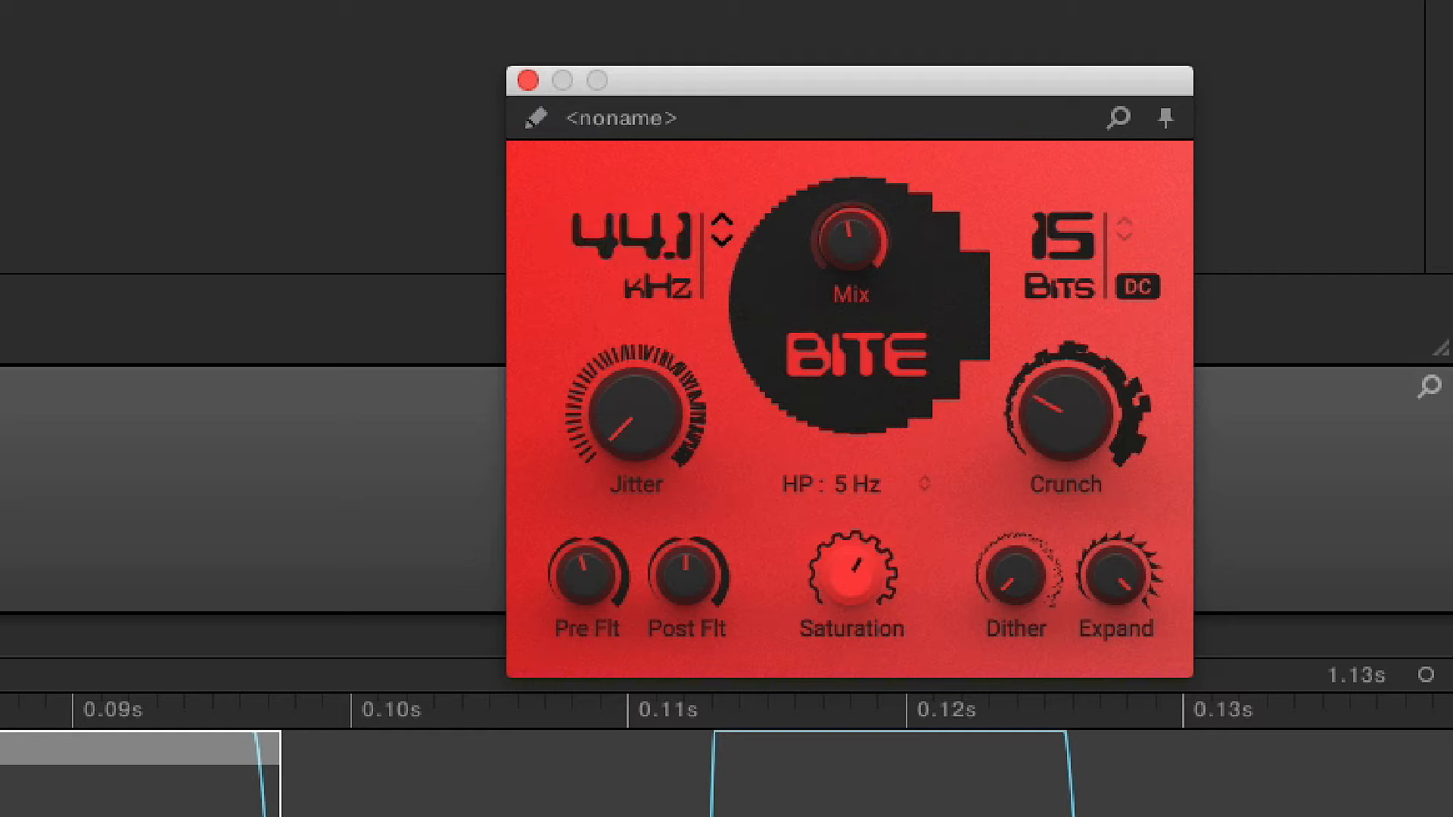
mouse_move(1063, 239)
mouse_down()
mouse_move(1064, 279)
mouse_move(1063, 239)
mouse_up()
drag(853, 575, 853, 566)
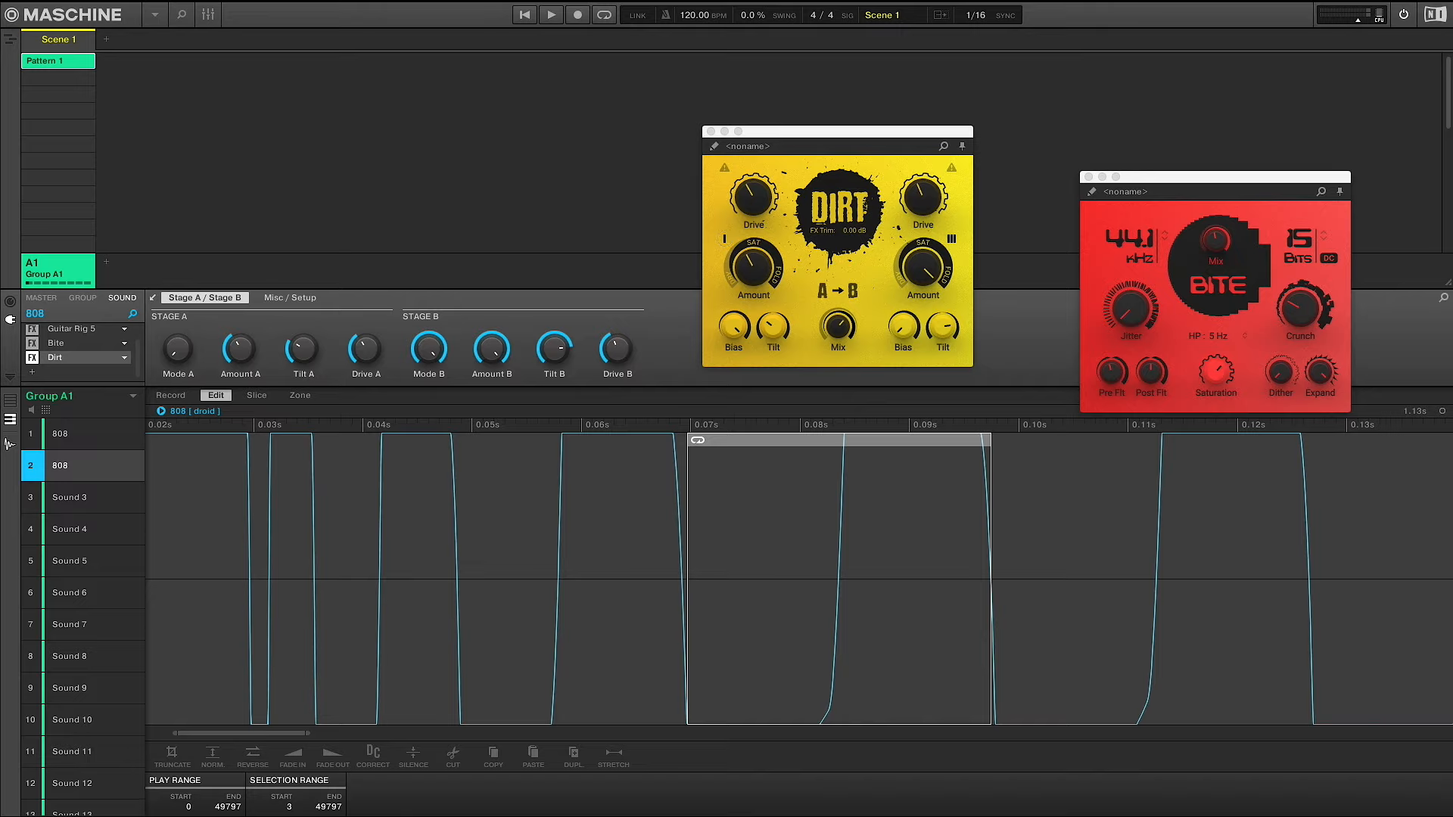
- Close the Dirt and Bite plug-in windows and copy the second 808 sound into the third sound slot
click(711, 132)
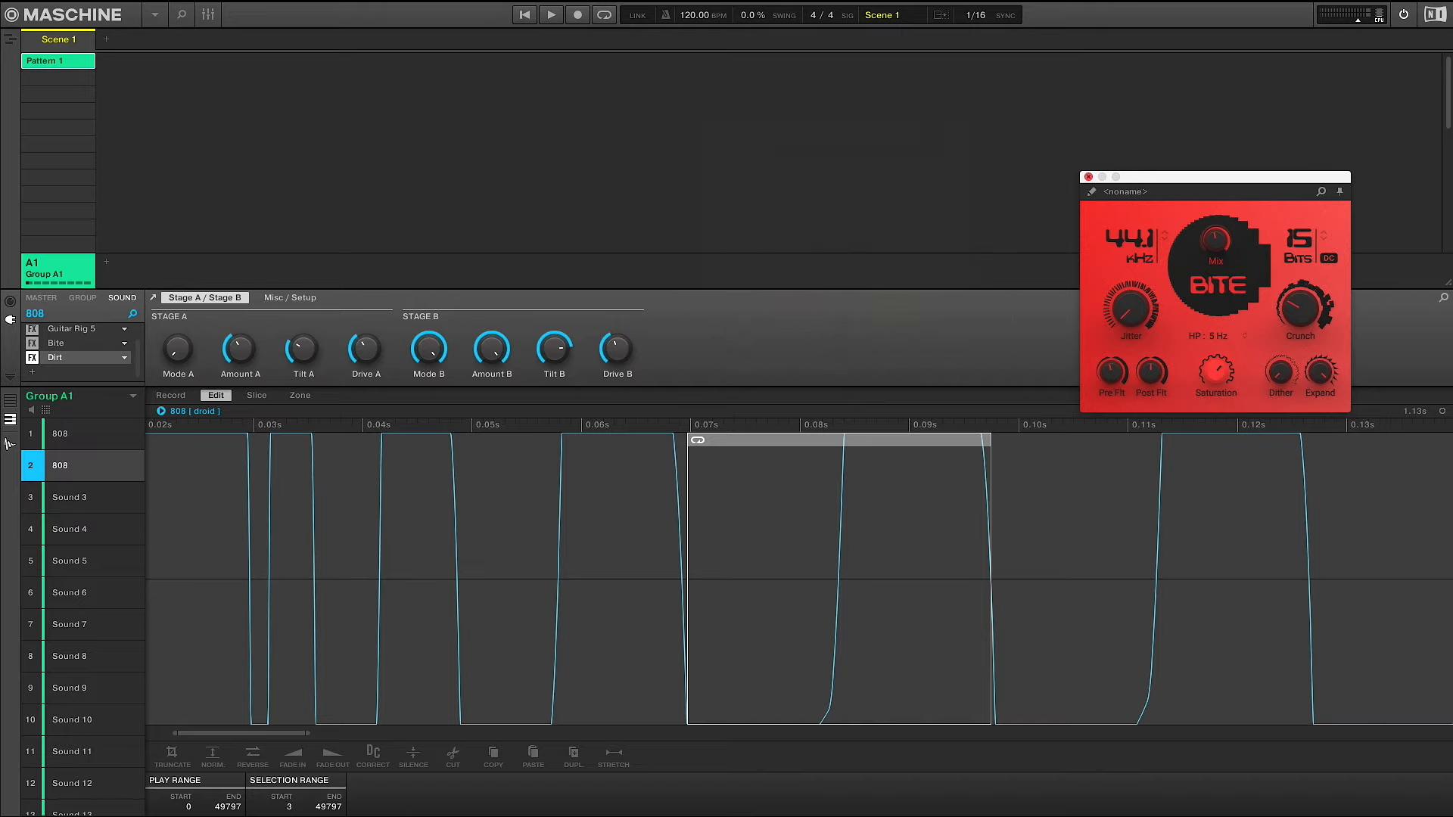
click(1088, 177)
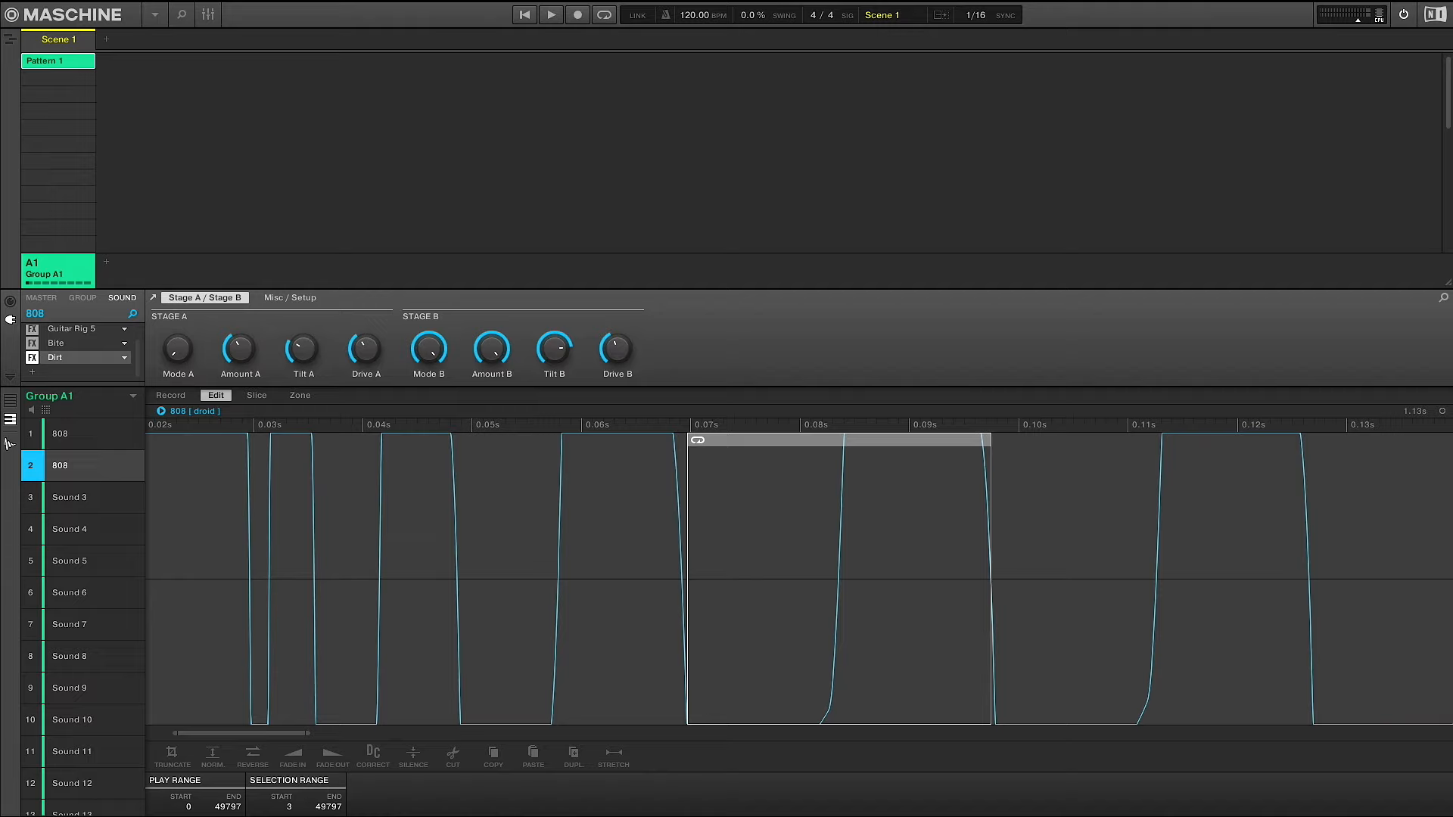
drag(76, 466, 79, 497)
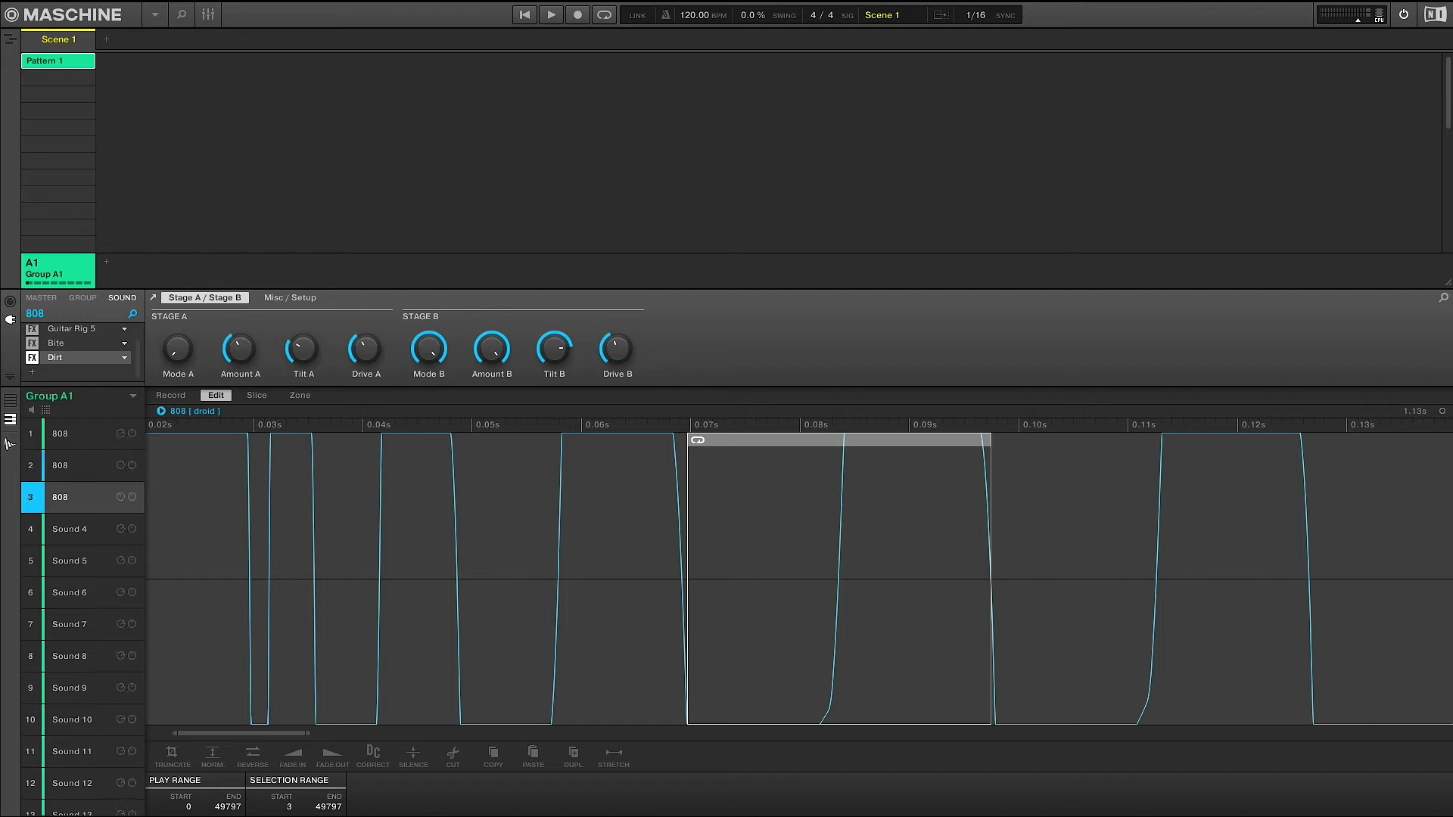
- Bypass Guitar Rig 5, Bite and Dirt on the third 808 sound and set its Sampler zone gain to 0 dB
key(Tab)
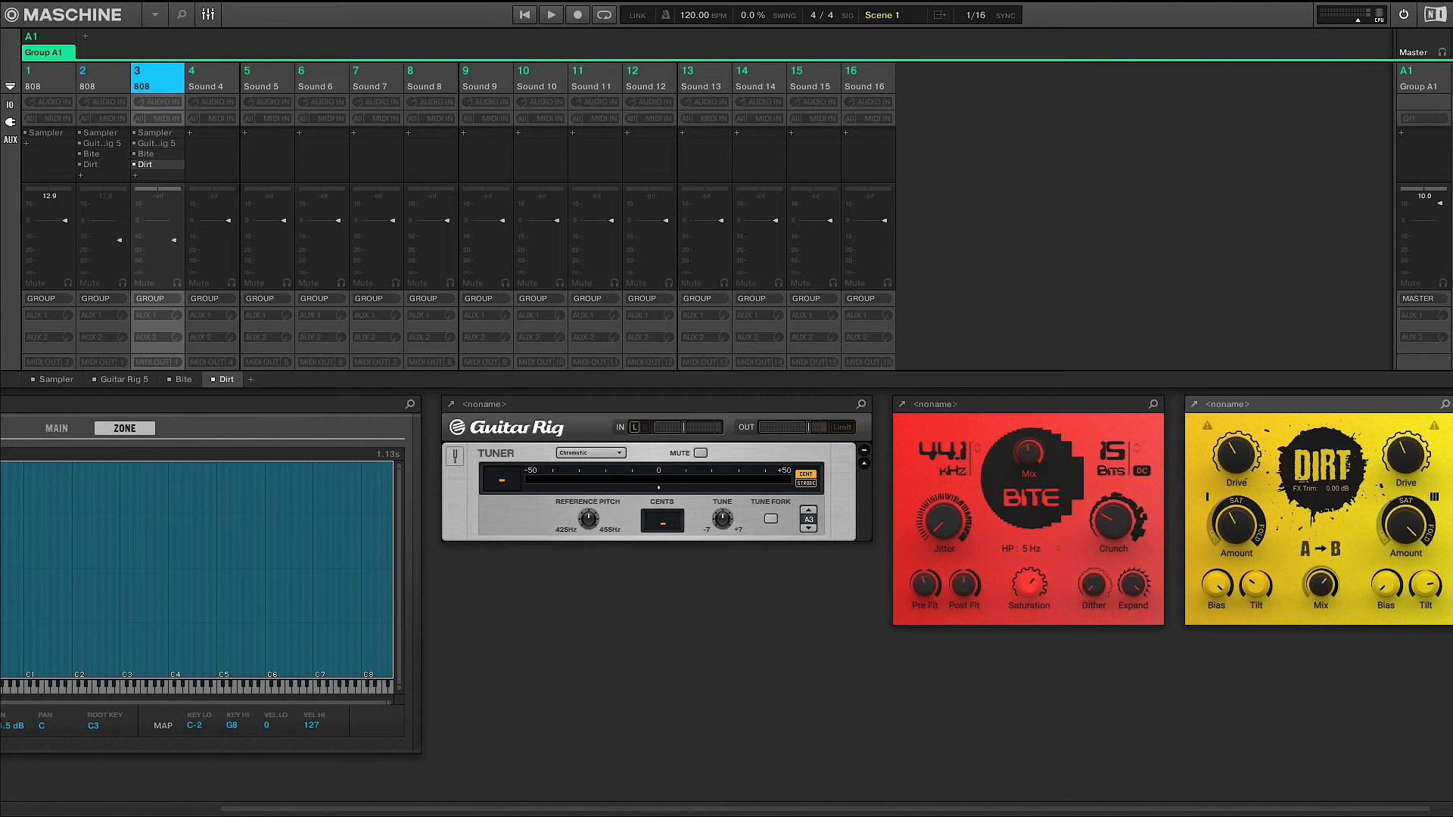
key(Tab)
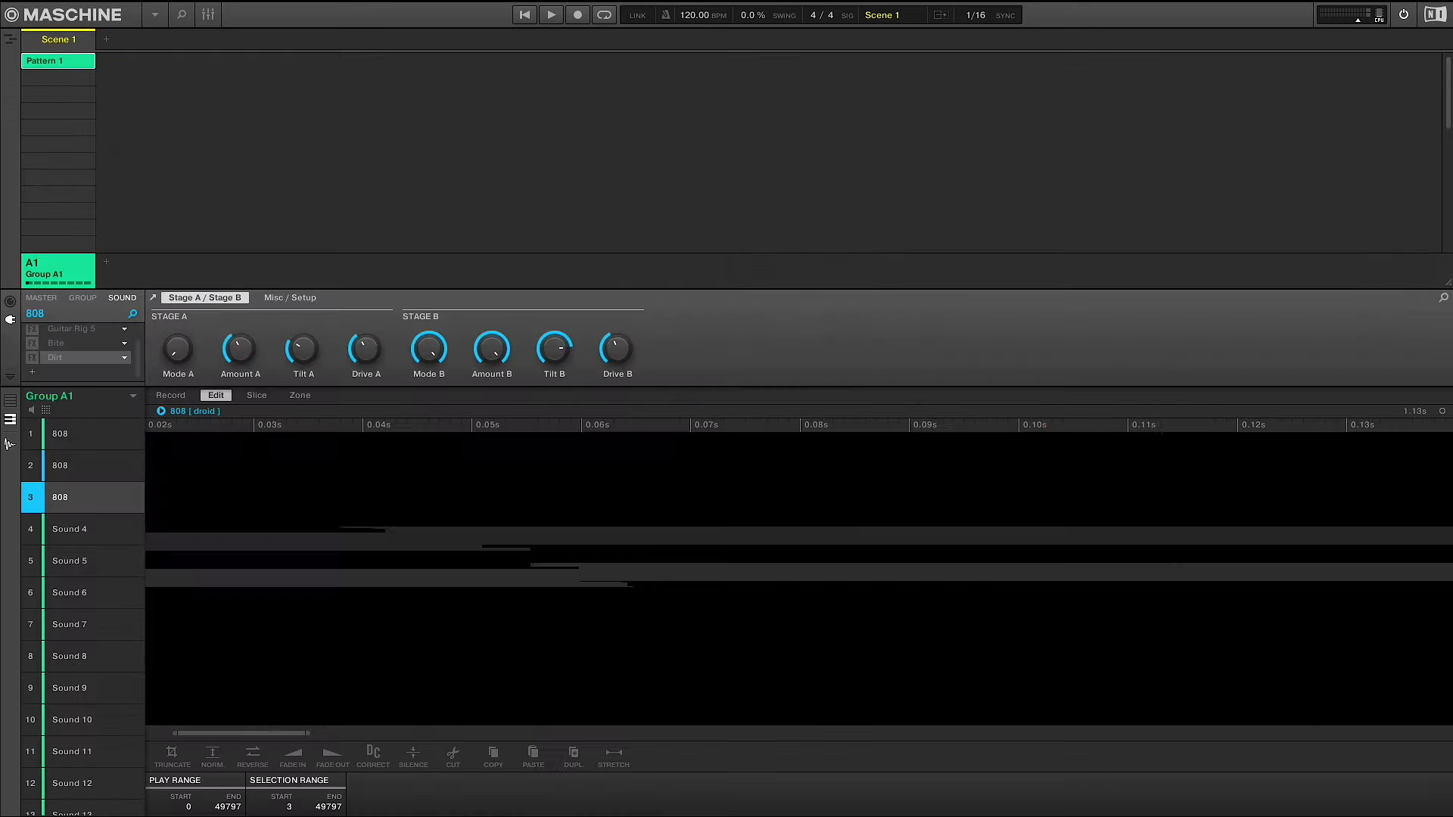
key(Tab)
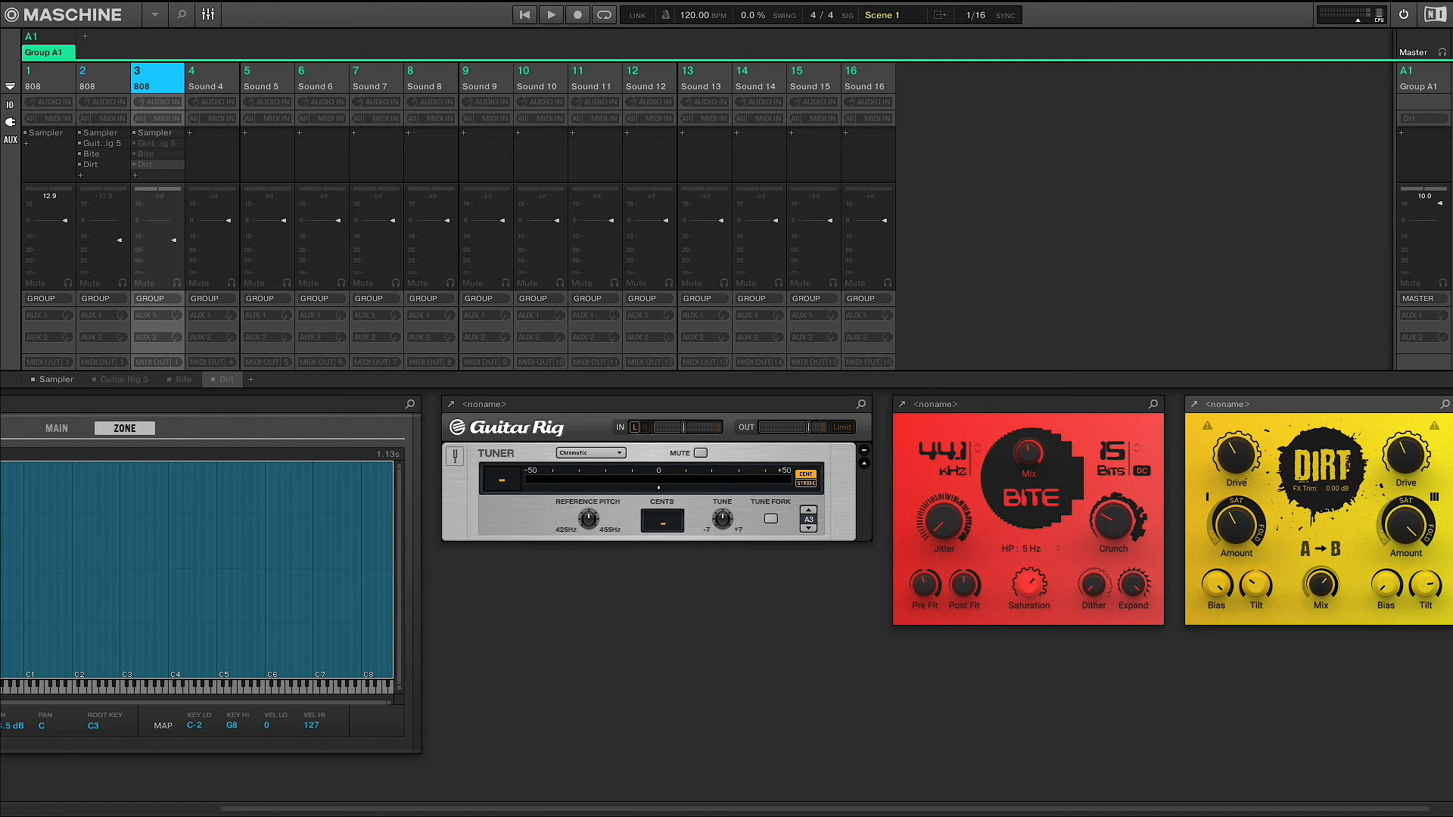
click(56, 380)
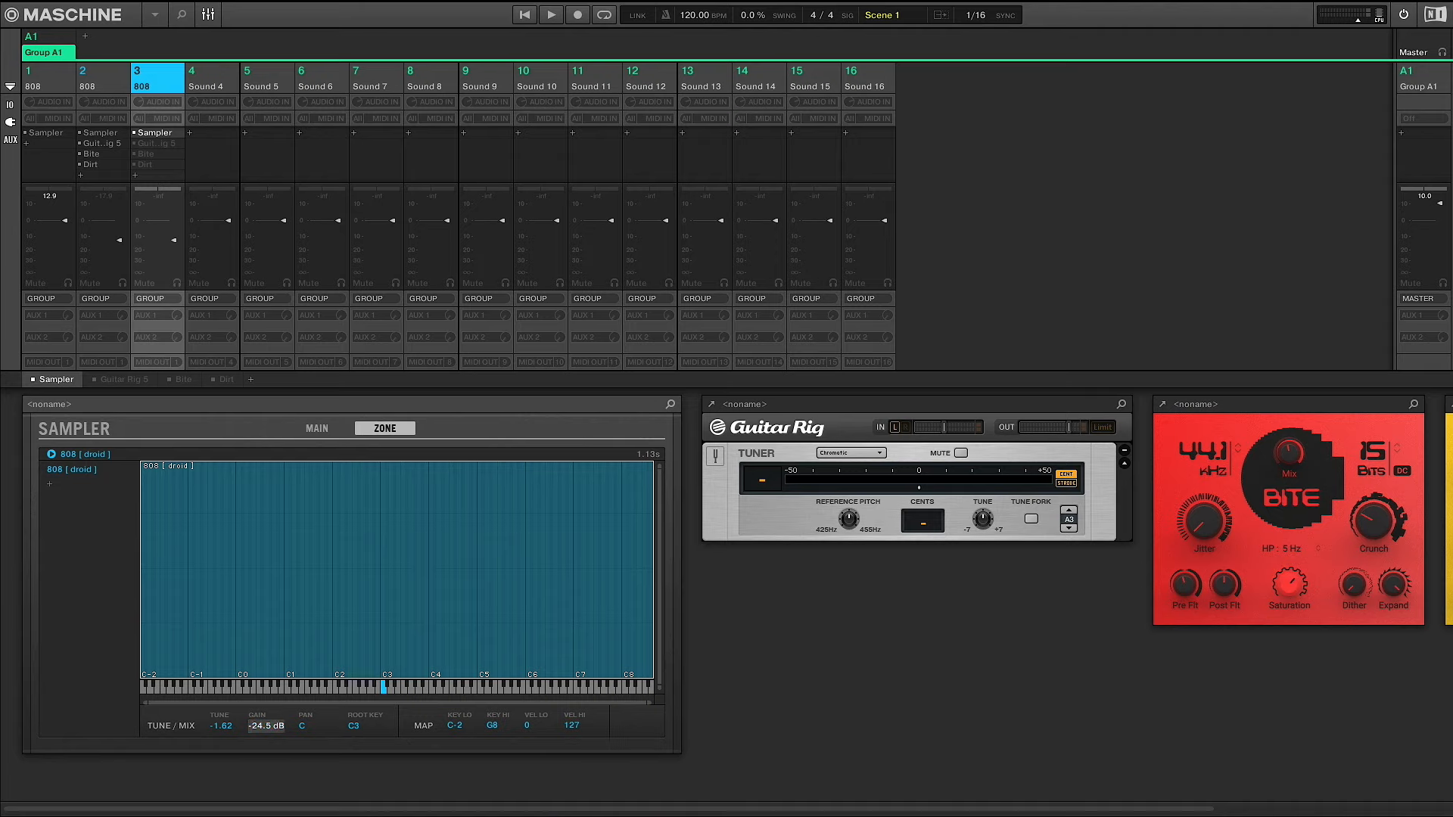
text(0)
key(Return)
- Add the internal Compressor after Dirt in the third 808 sound's plug-in chain
click(135, 175)
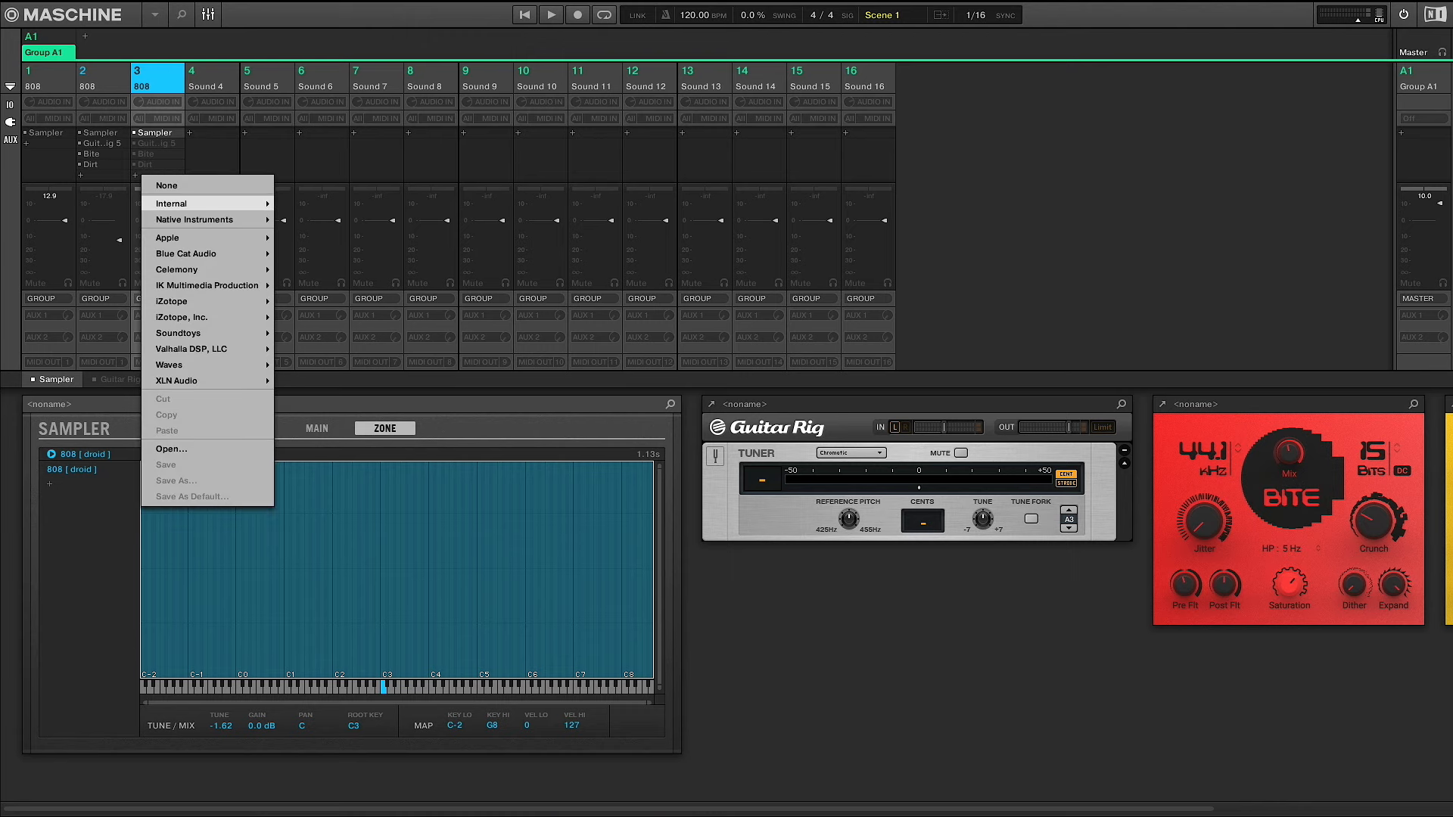
mouse_move(204, 203)
click(314, 203)
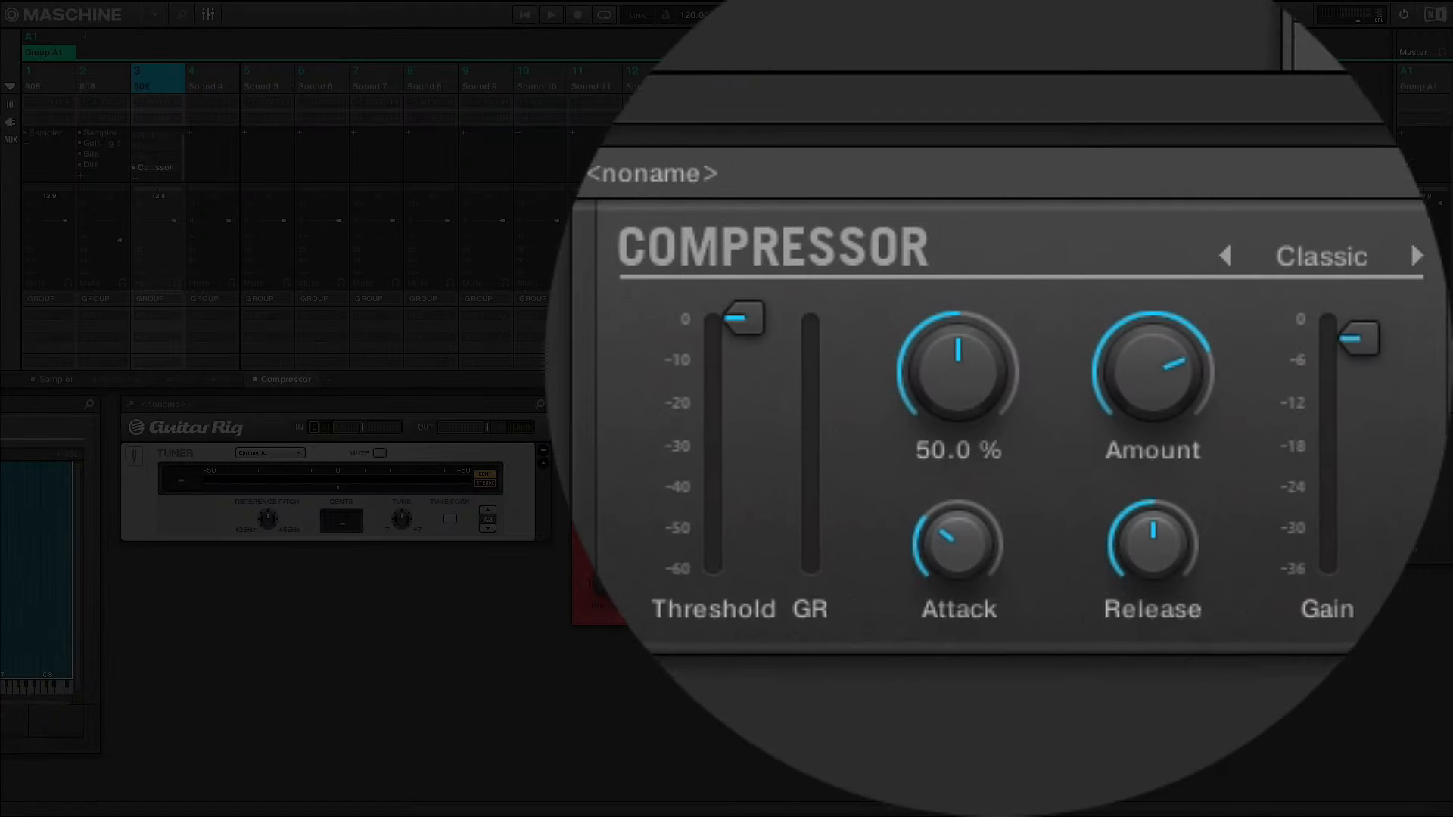
- Set the Compressor's Knee, Attack, Release and Amount to minimum and raise its Gain to maximum
drag(958, 372, 958, 484)
drag(958, 543, 958, 613)
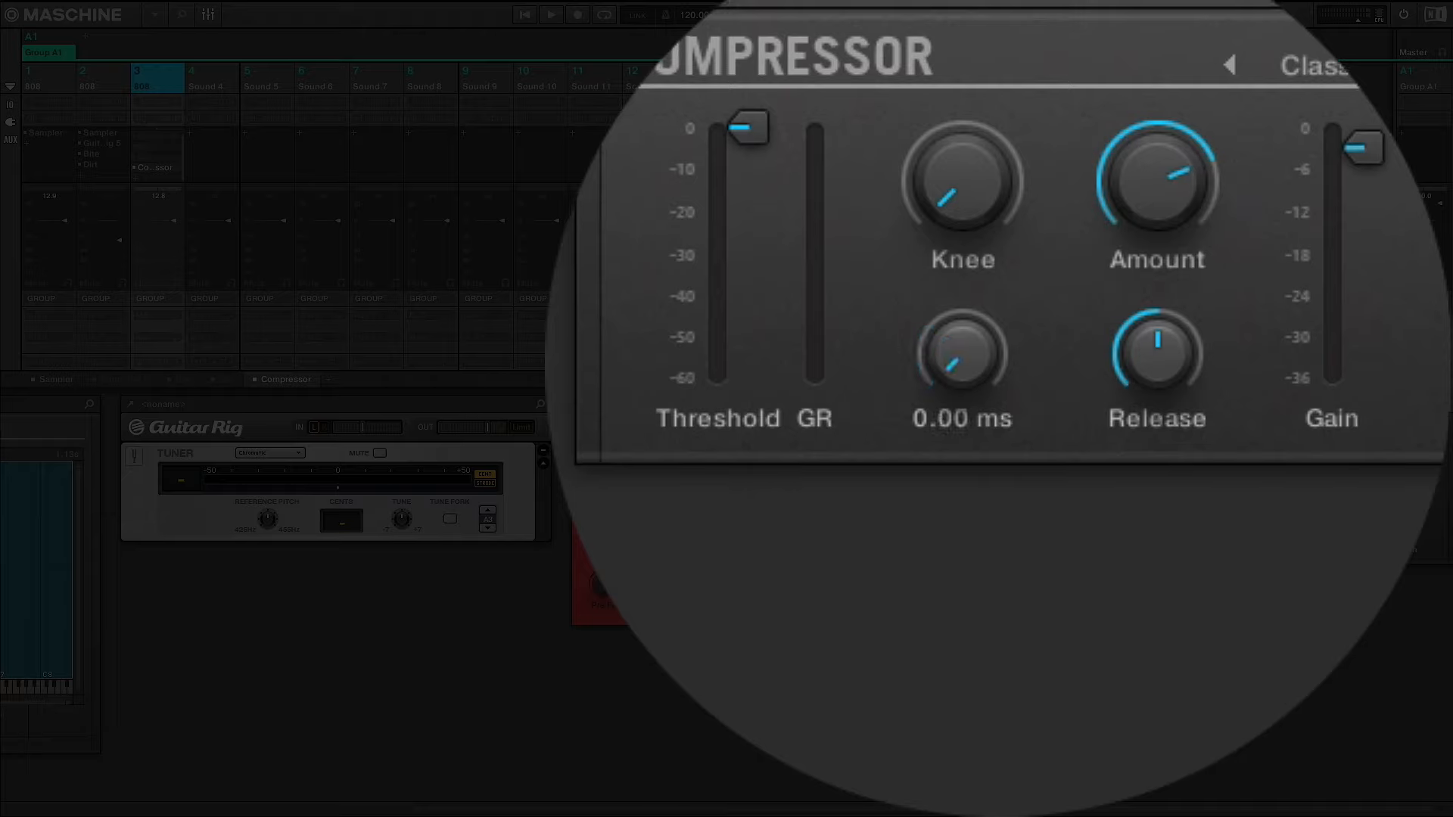
drag(1158, 354, 1158, 454)
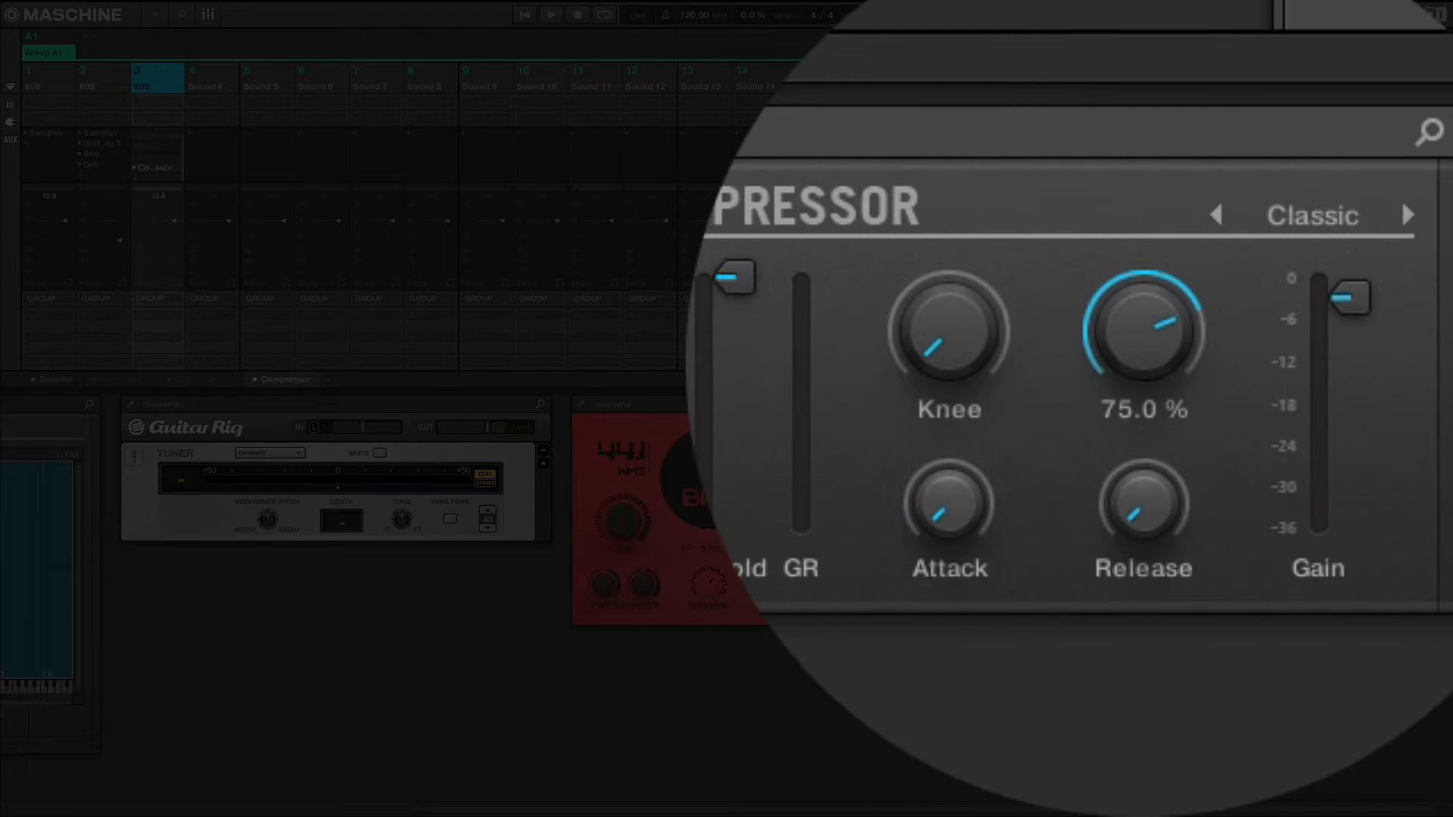
drag(1145, 330, 1144, 439)
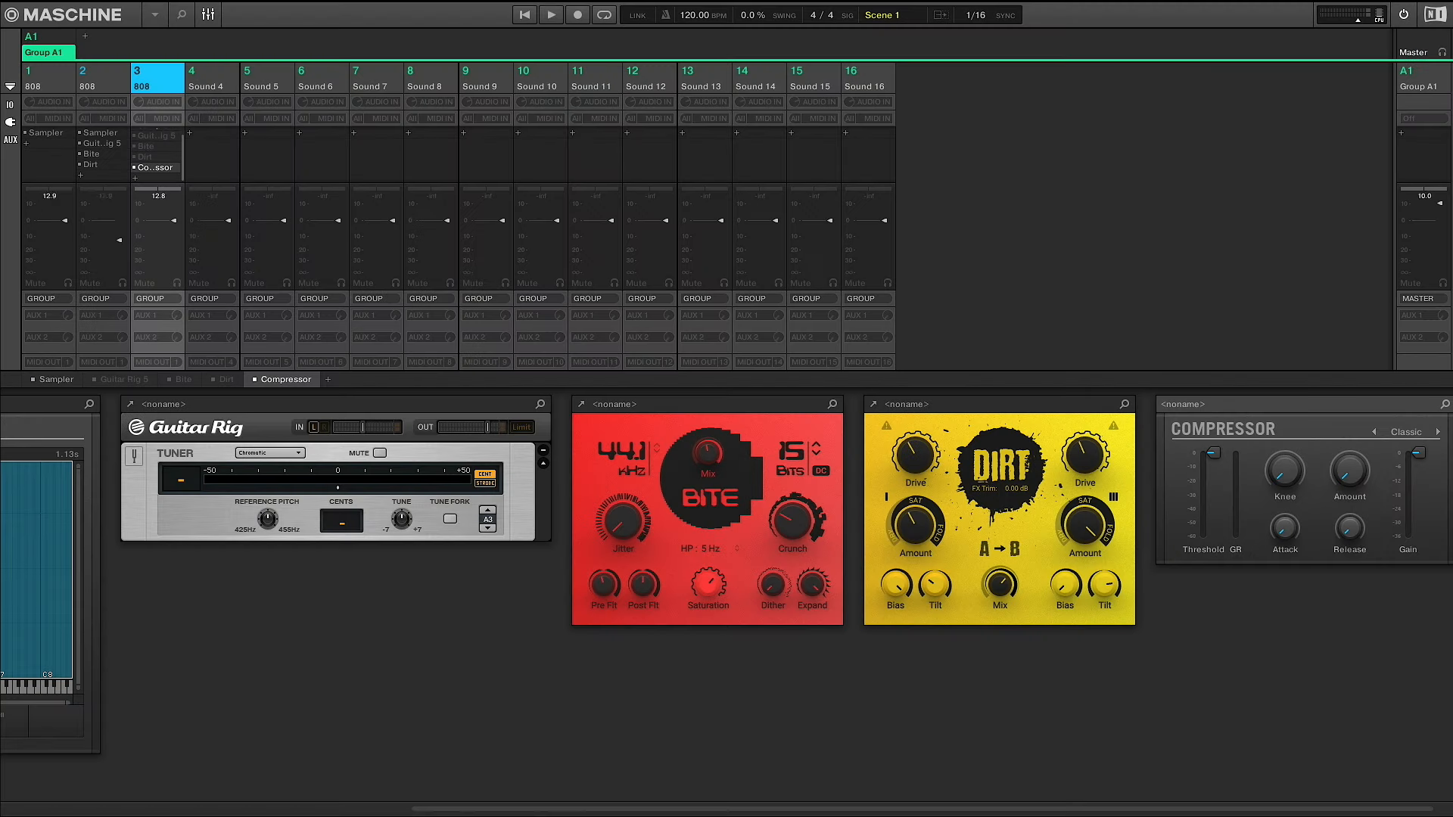
- Reset the Group A1 level fader to 0 dB during playback and return to the arrange view
key(space)
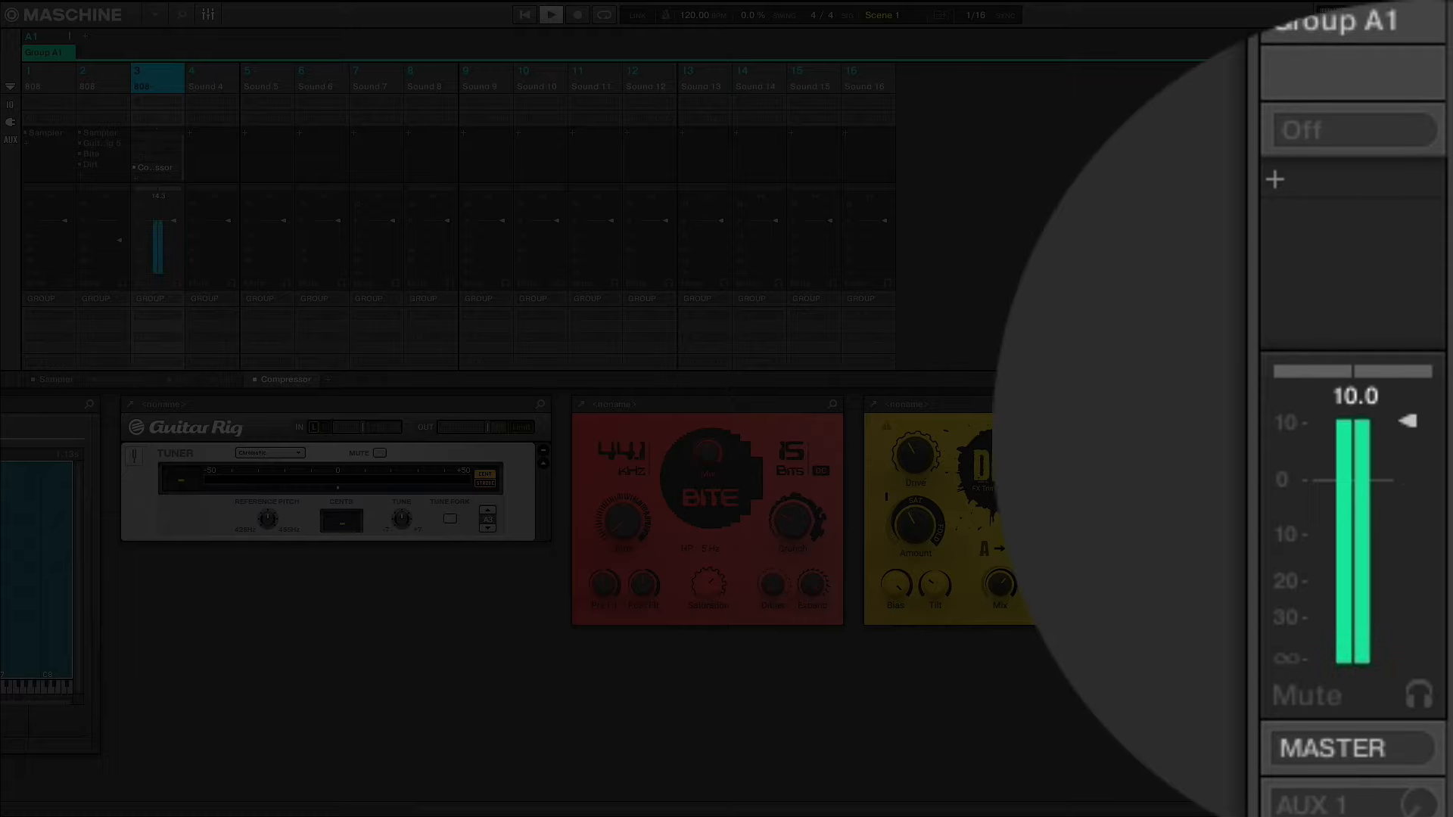
double_click(1407, 421)
click(1355, 396)
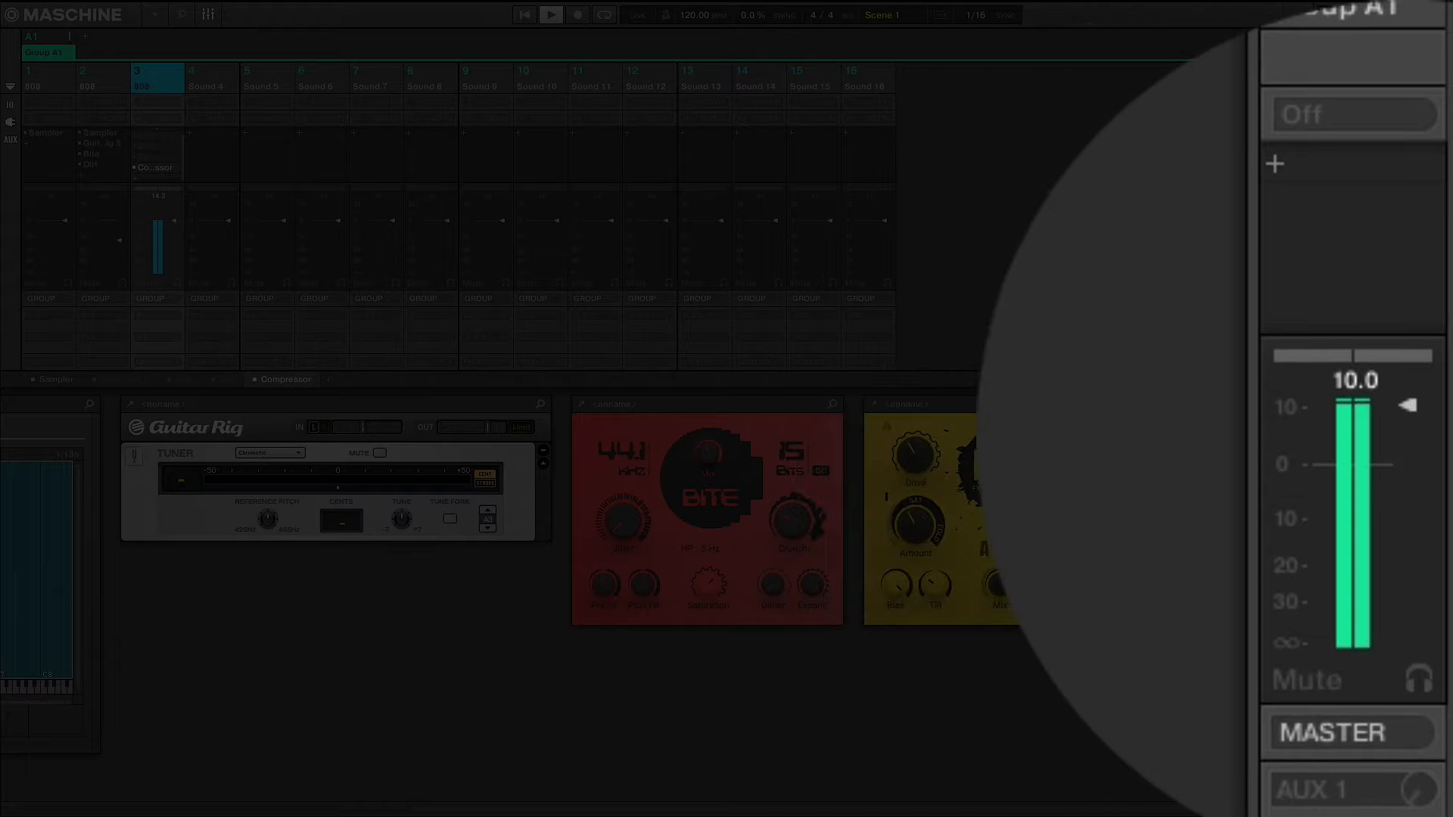
double_click(1407, 406)
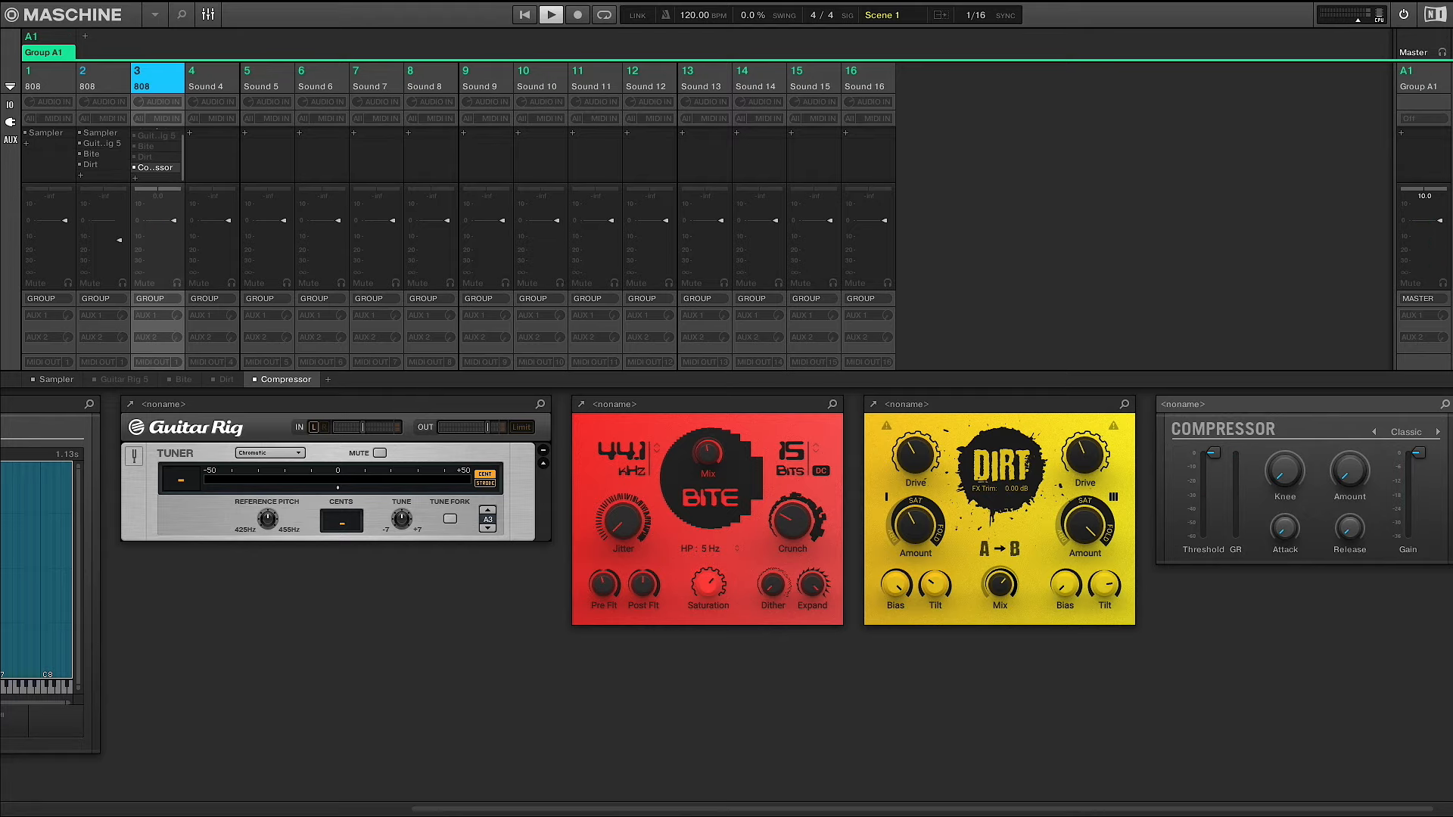
key(Tab)
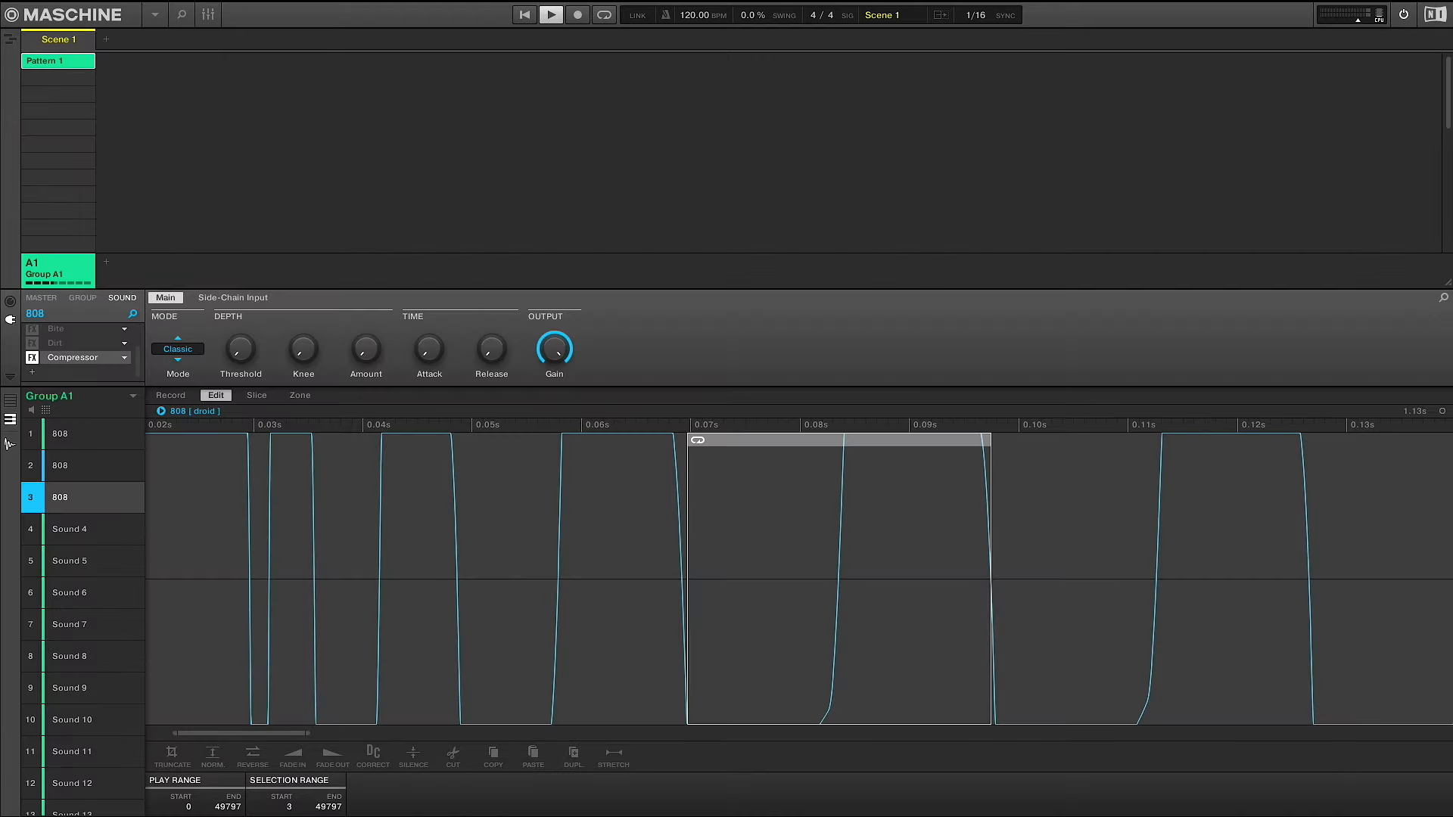